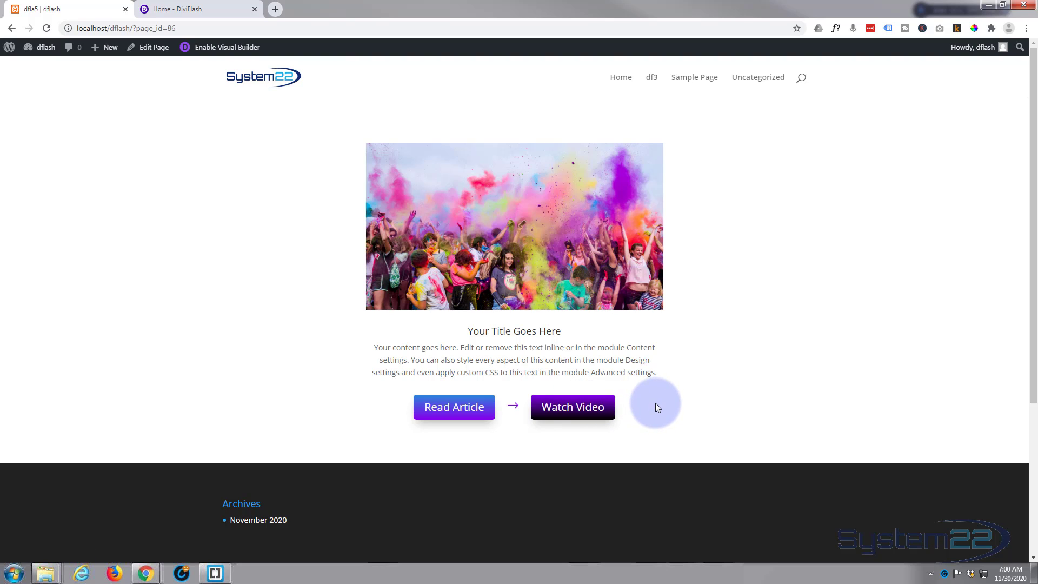
Step: Switch to the DiviFlash home page and look through its list of Divi modules
click(212, 10)
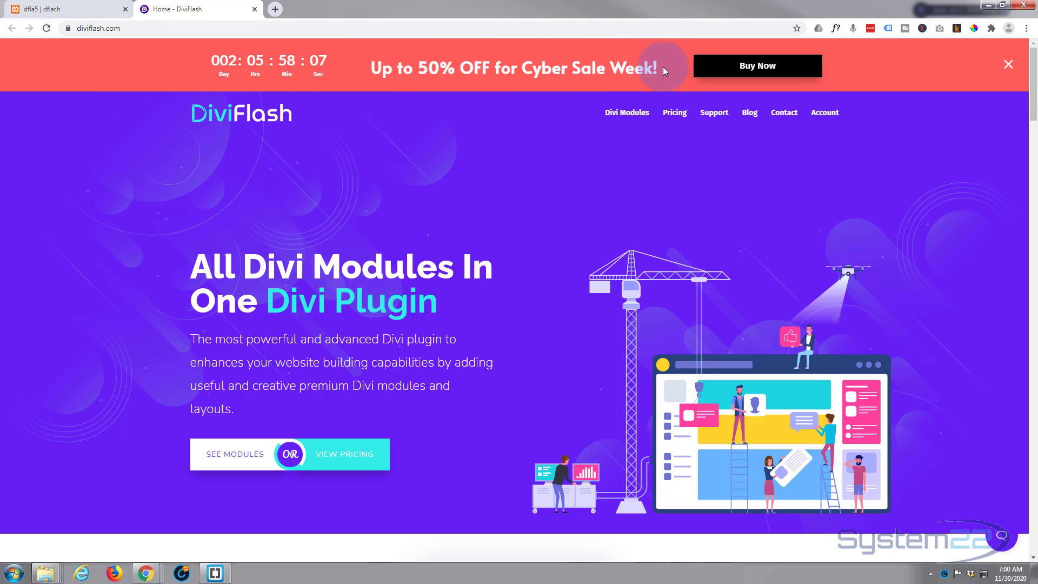
scroll(573, 223, down, 10)
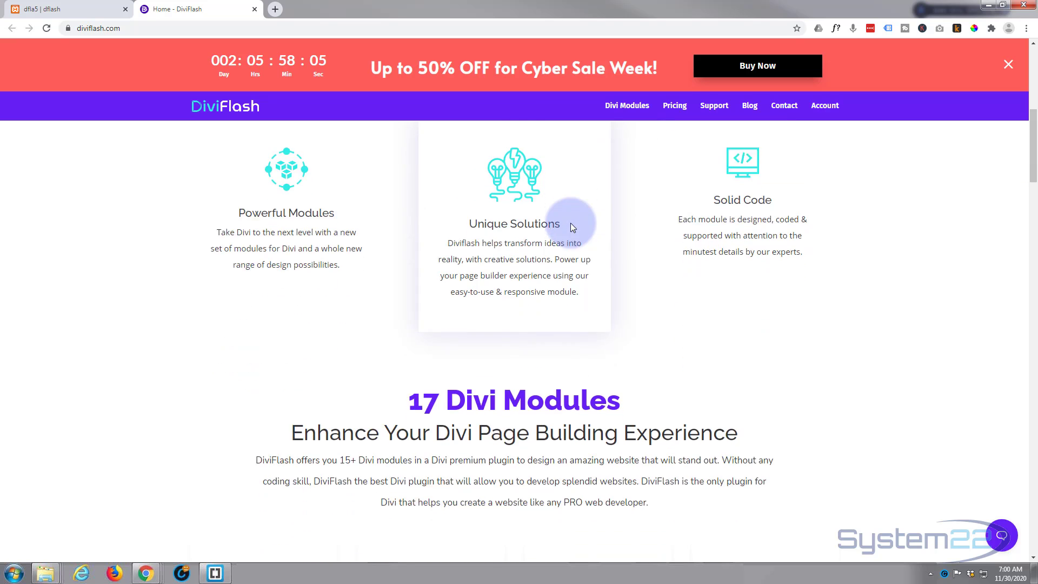
scroll(570, 223, down, 2)
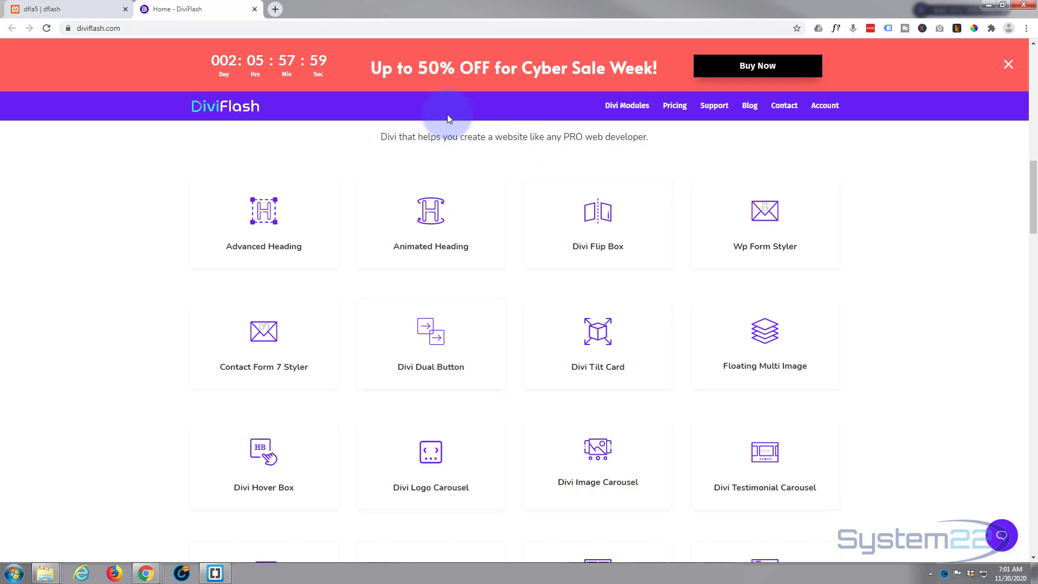
Step: Return to the dfla5 page in the visual builder, delete the existing two-button module under the blurb, and insert a new Dual Button module there
click(79, 6)
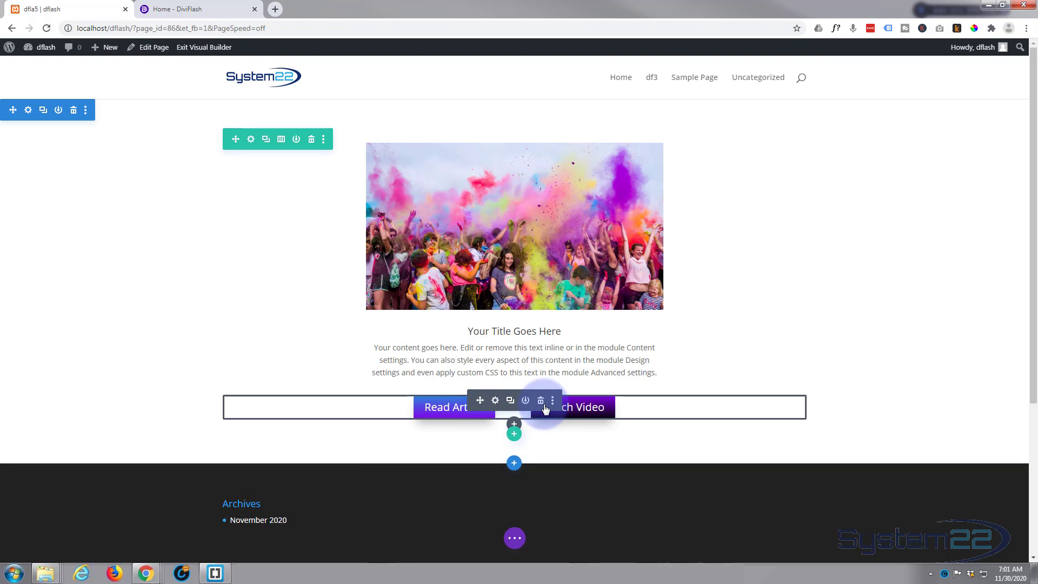
click(541, 402)
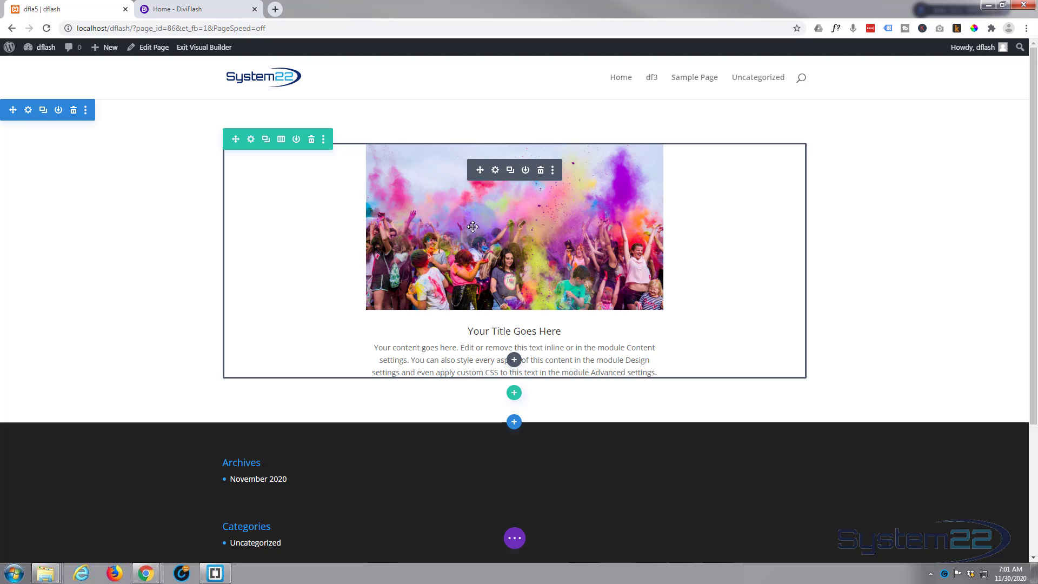
click(506, 340)
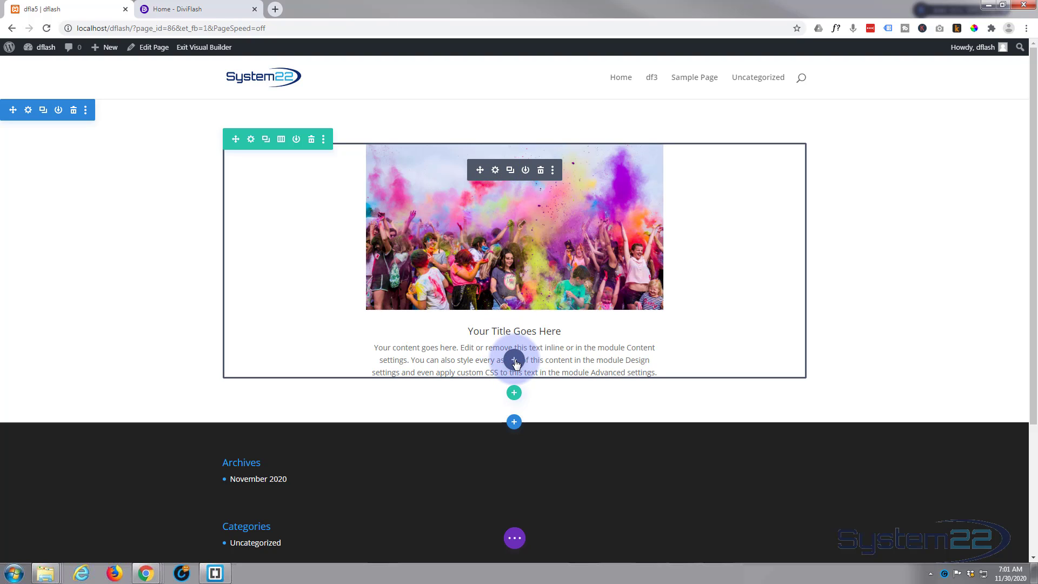
click(515, 360)
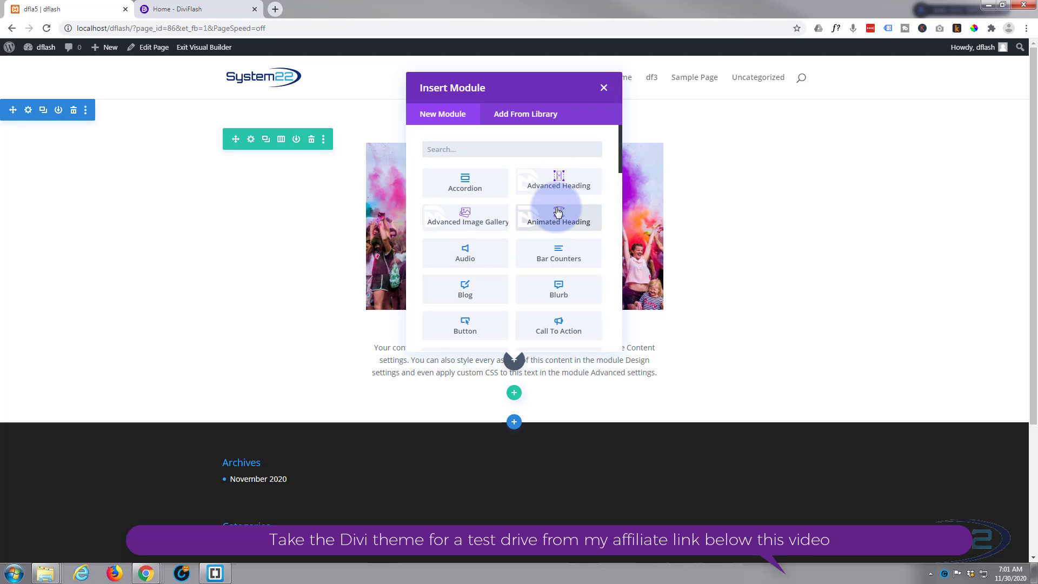
scroll(560, 210, down, 4)
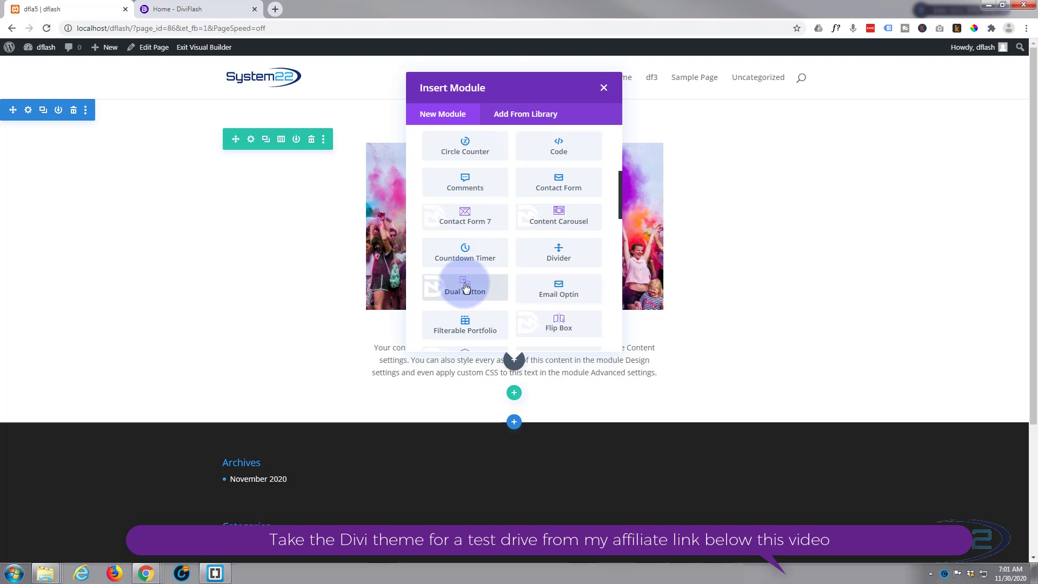
click(466, 288)
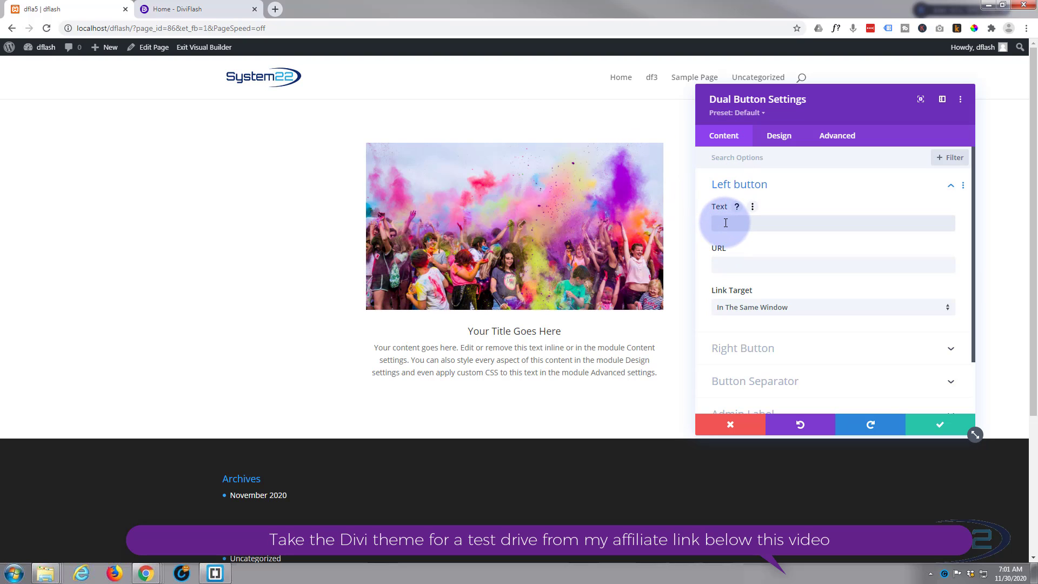
Step: Set the left button's text to "Read Article" and its URL to "#"
text(Read Article)
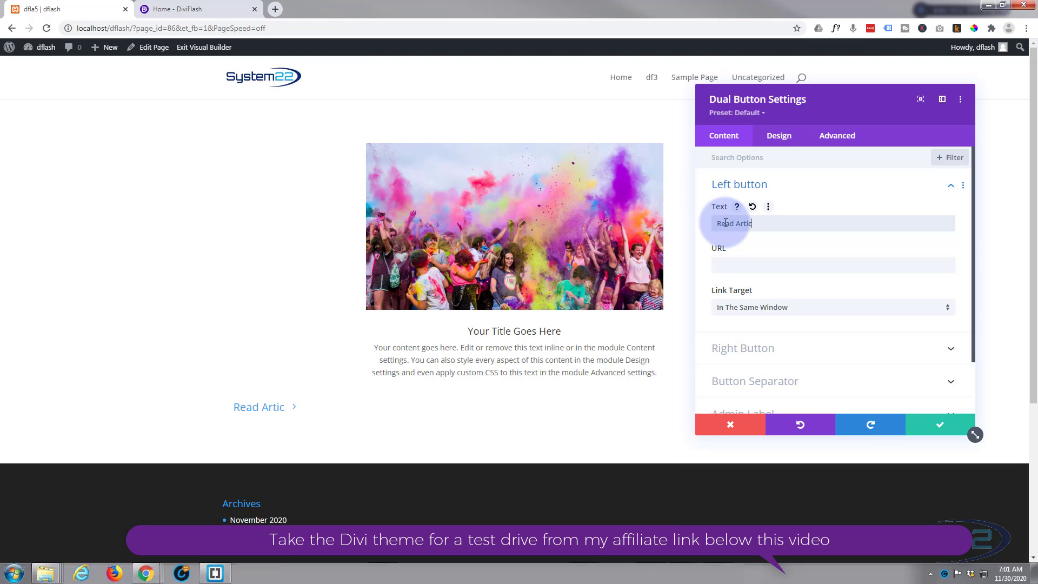
click(723, 268)
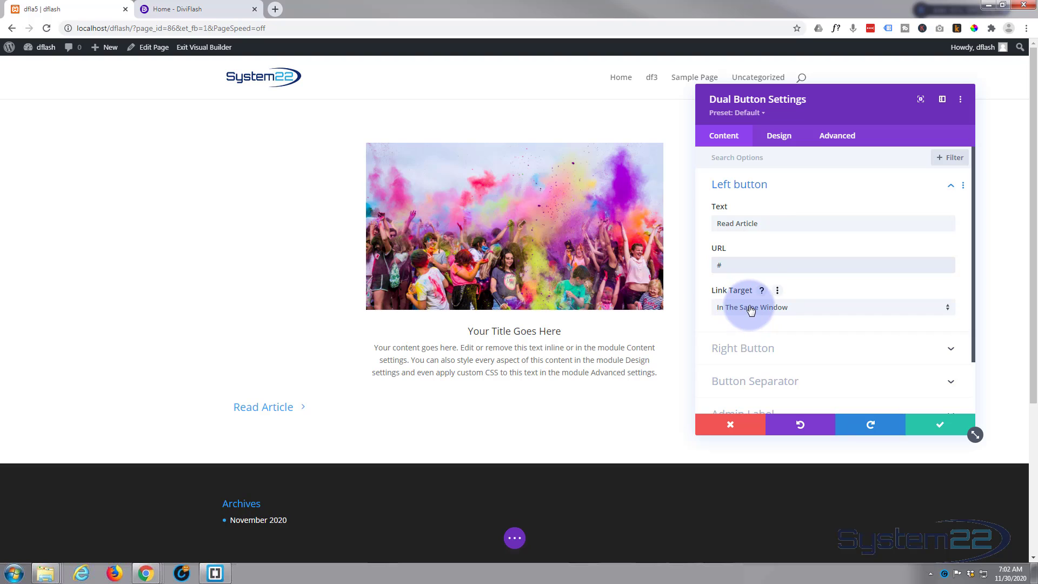
Step: Give the right button the text "Watch Video" and the URL "#", with its link target set to In The New Tab
scroll(811, 319, down, 1)
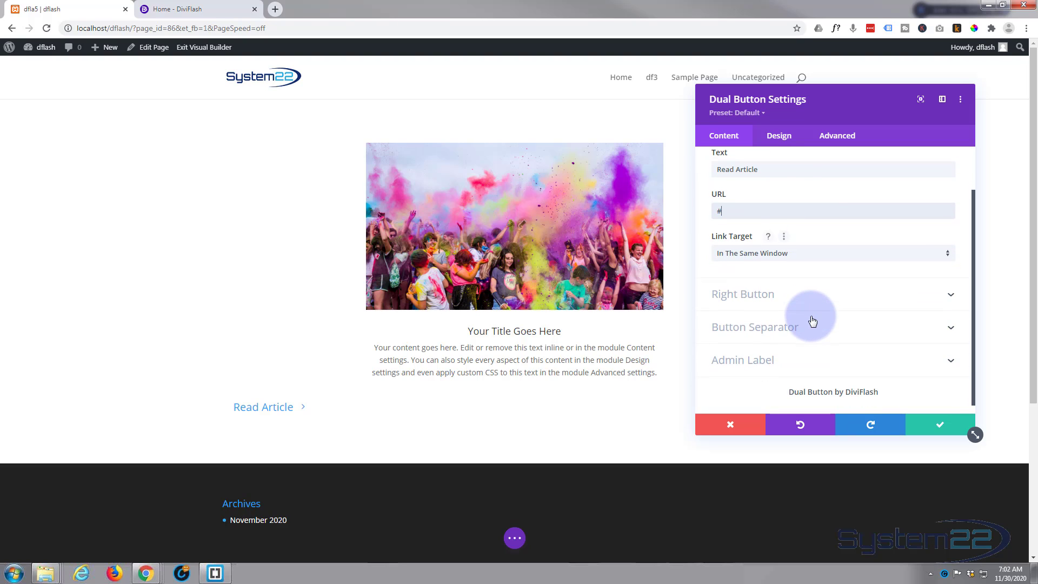
click(792, 298)
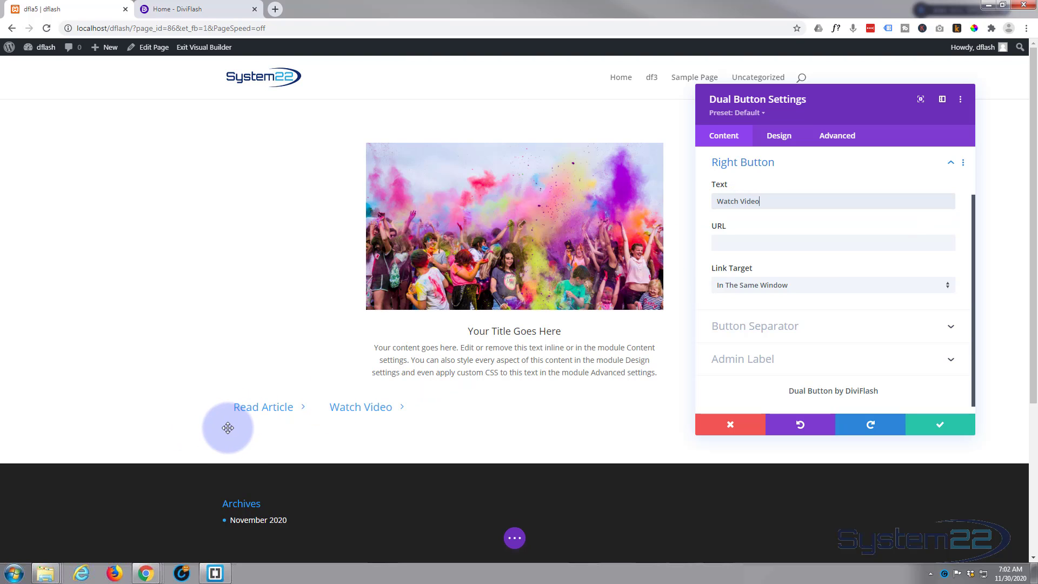
click(730, 241)
text(#)
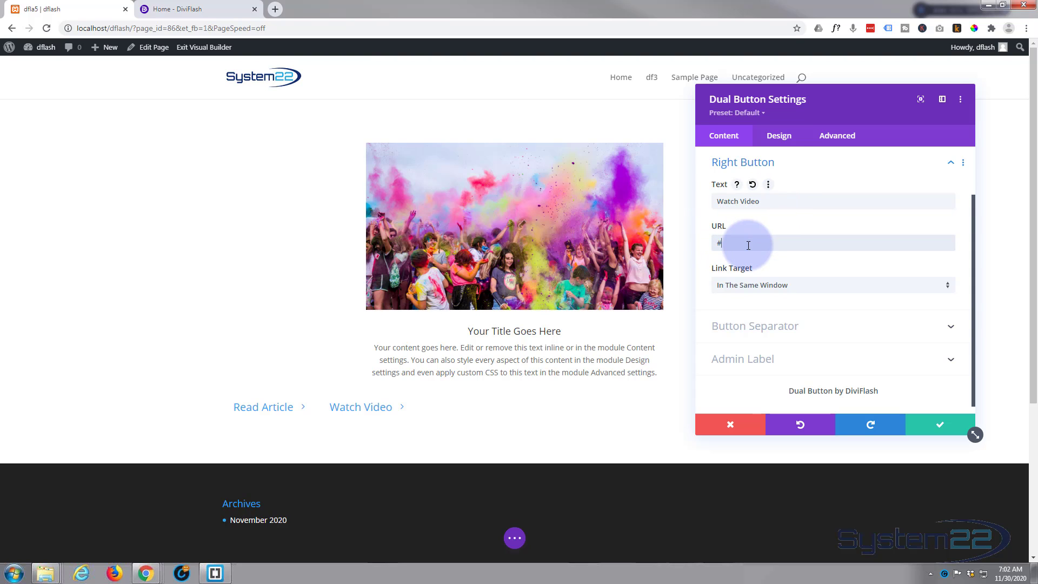
click(737, 288)
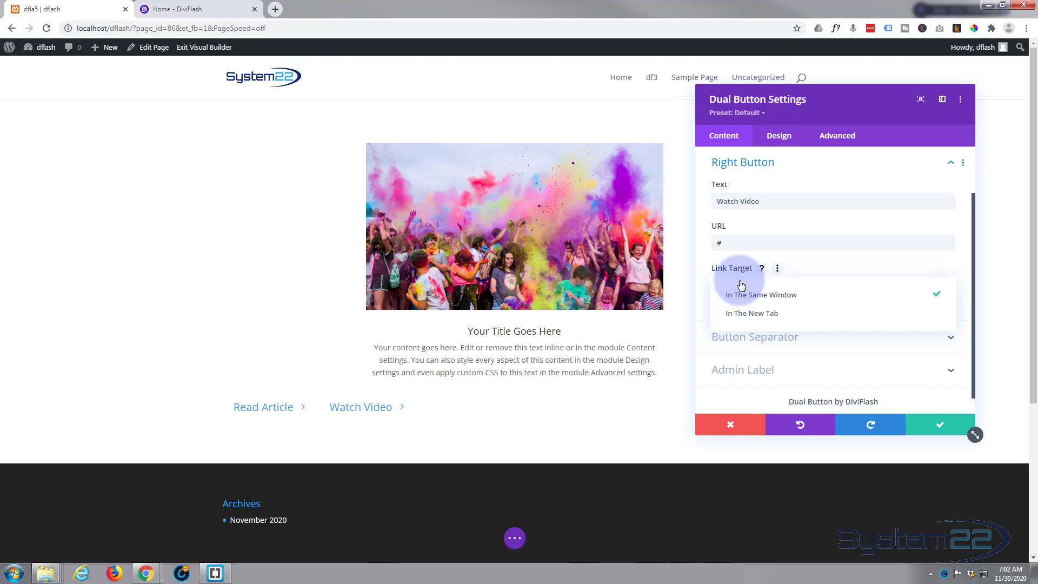
click(746, 314)
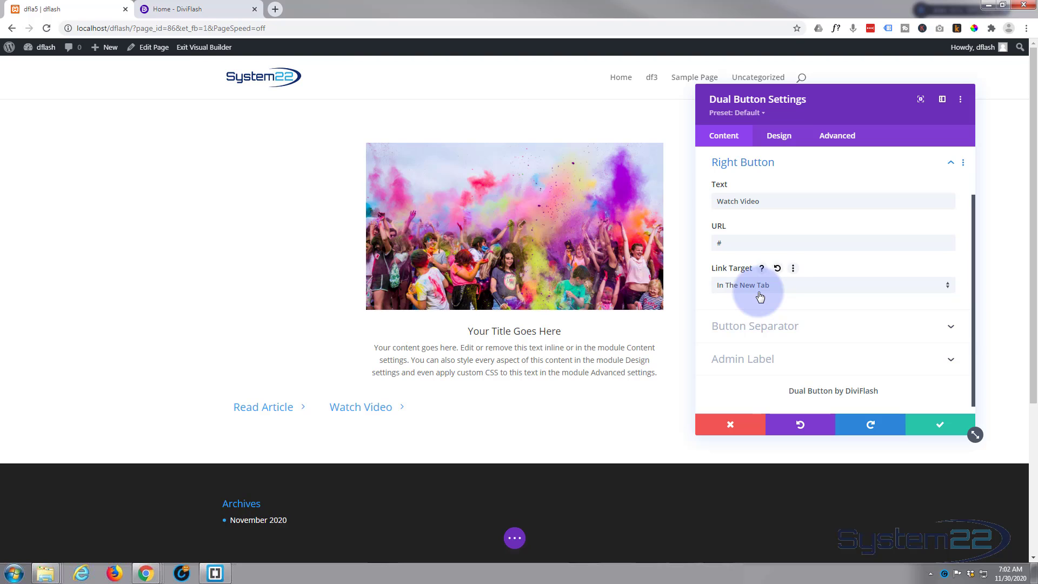
Step: Enable the separator between the two buttons and use the right-arrow icon for it
click(768, 336)
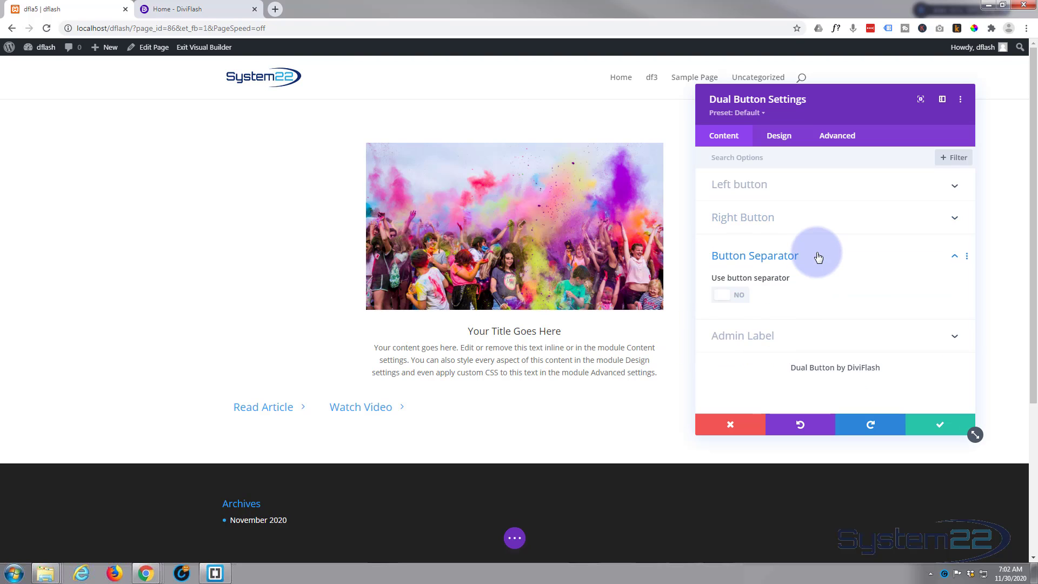
click(738, 295)
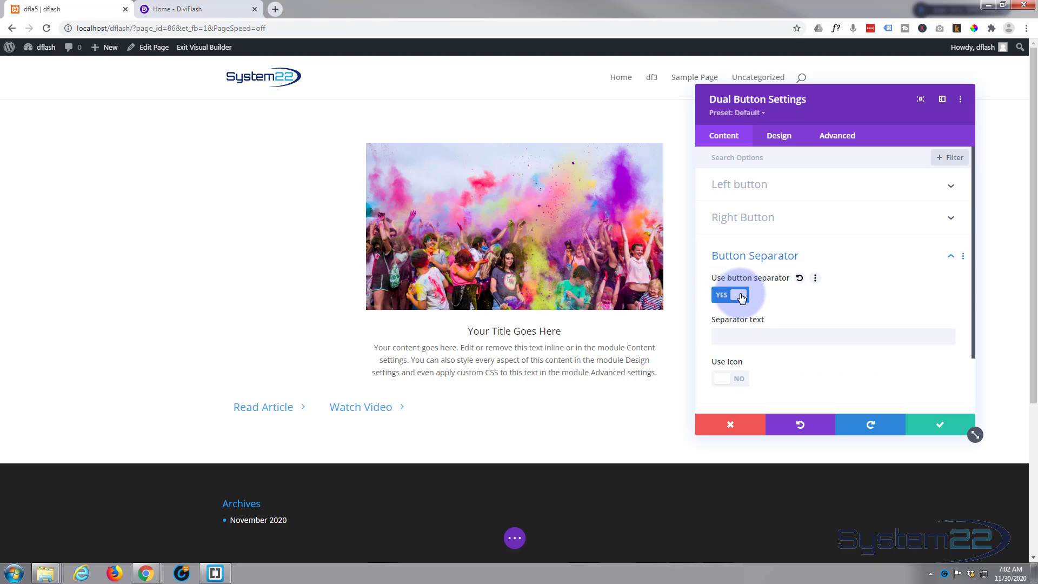
scroll(793, 291, down, 1)
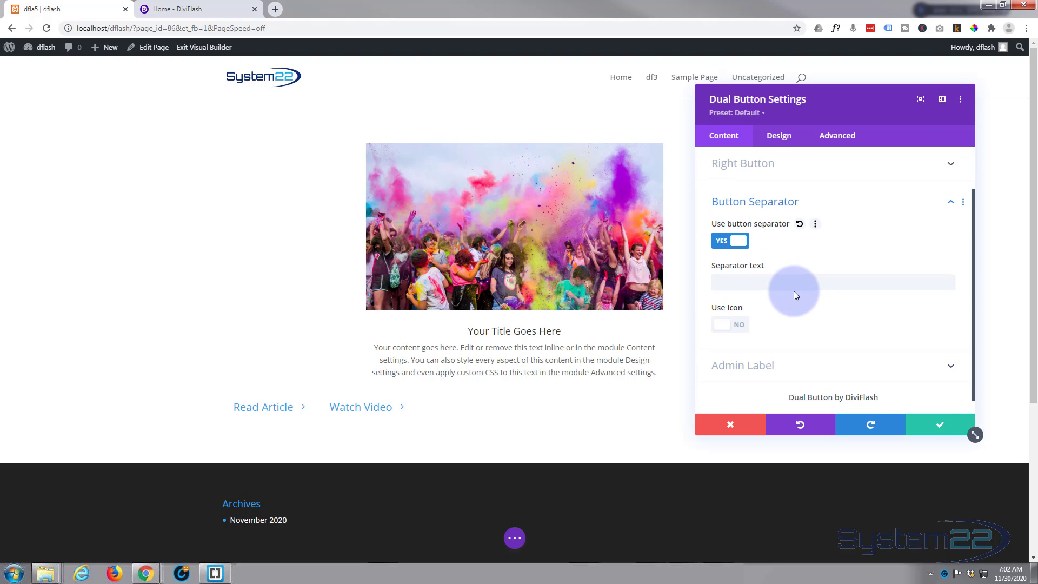
click(730, 281)
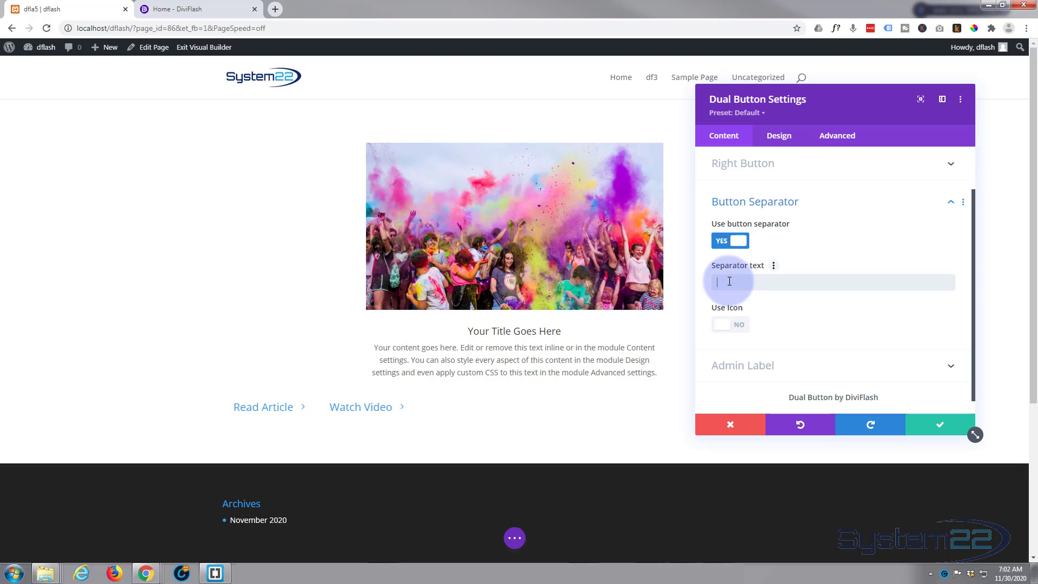
click(737, 325)
scroll(860, 198, down, 2)
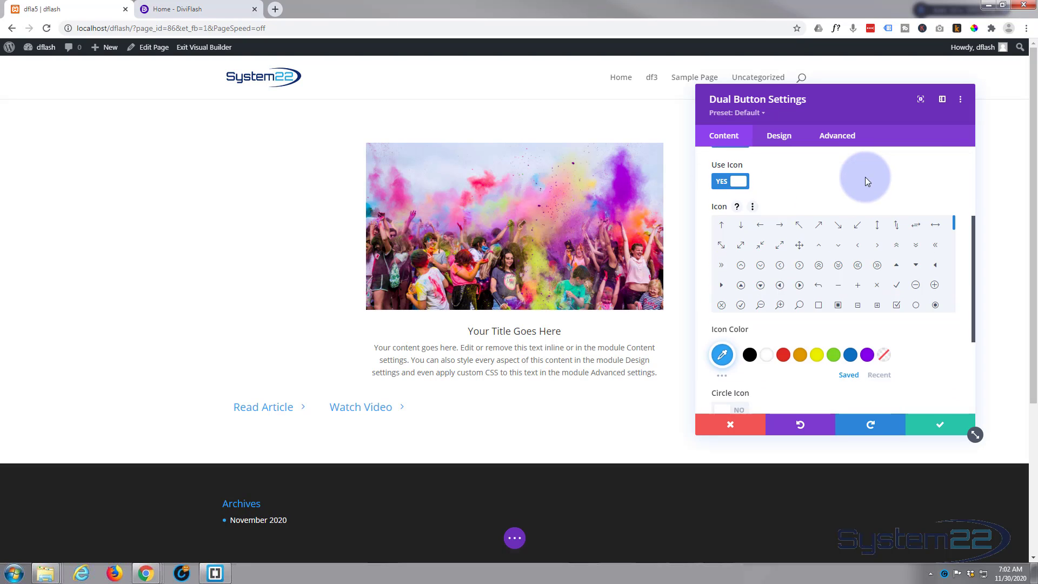
scroll(810, 247, down, 1)
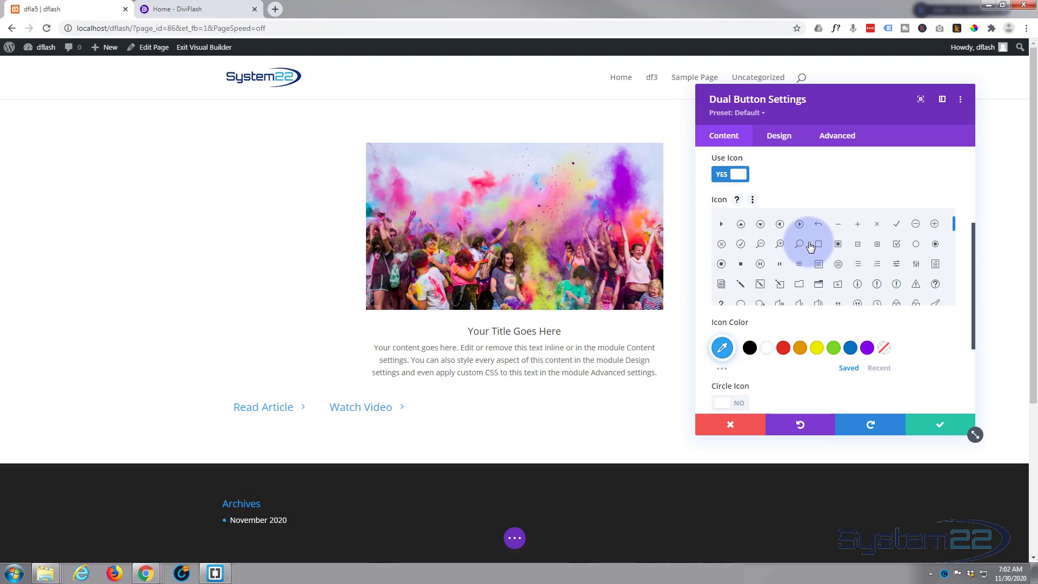
scroll(811, 247, up, 1)
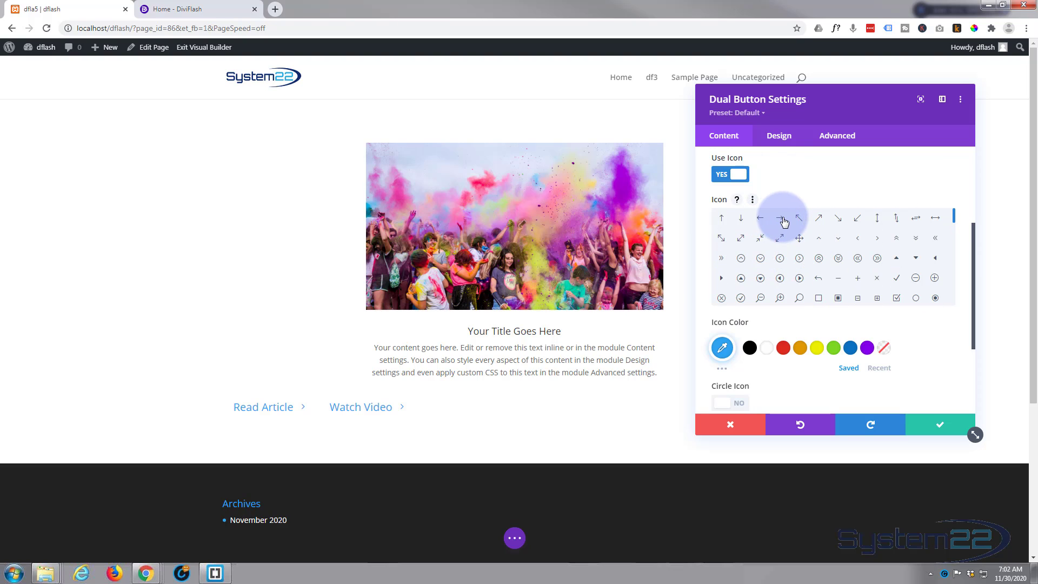
click(780, 219)
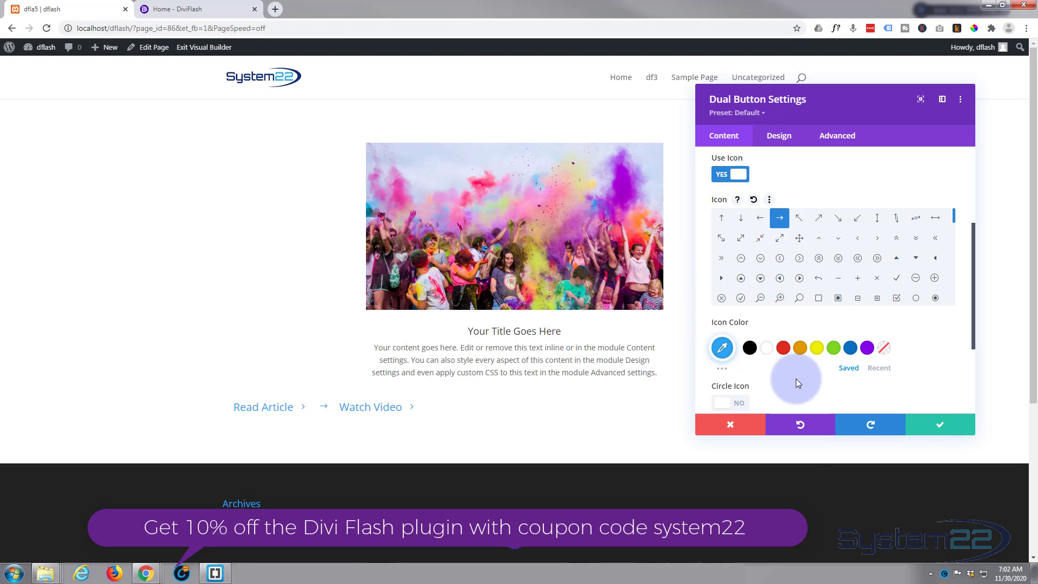
Step: Color the separator icon purple, enable its custom font size, and set the size to 29px
click(867, 349)
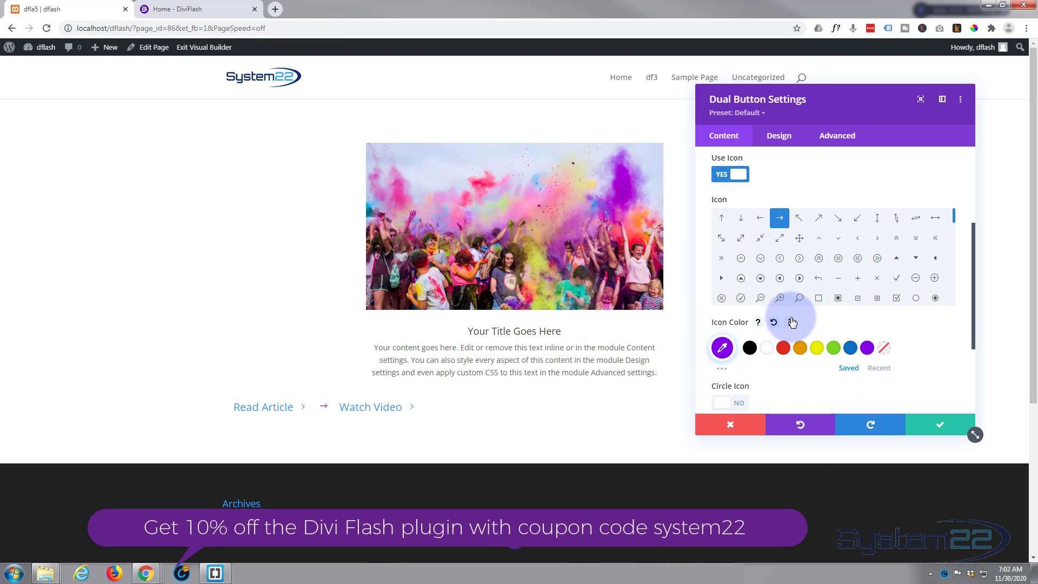
scroll(781, 327, down, 2)
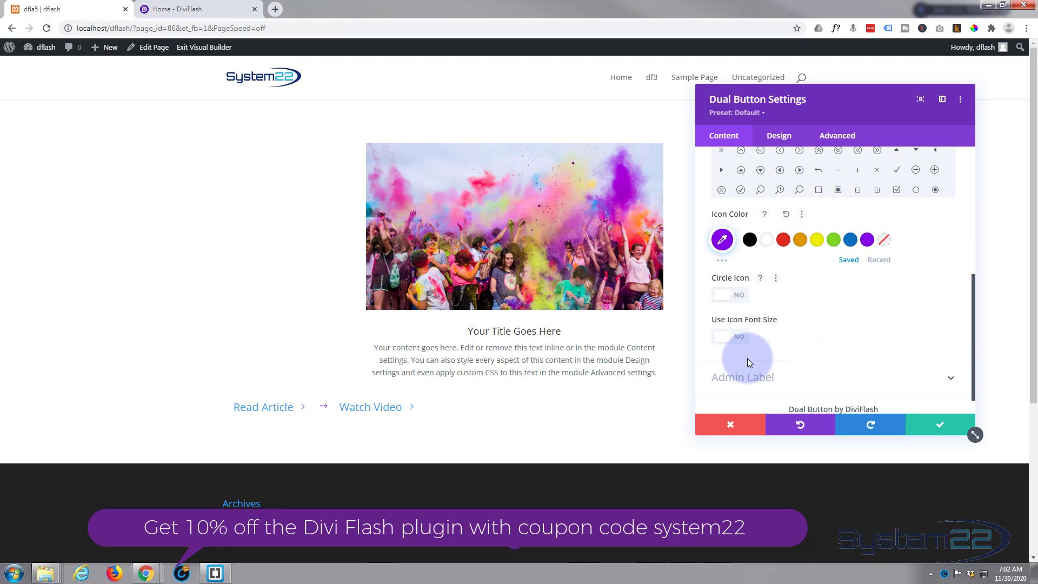
click(741, 337)
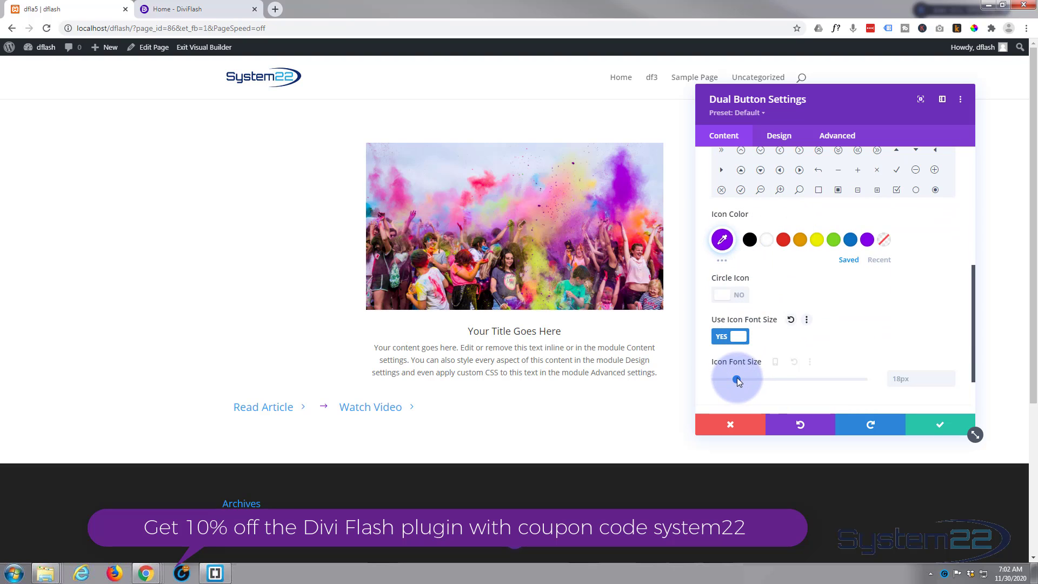
mouse_move(738, 377)
mouse_down()
mouse_move(765, 376)
mouse_move(751, 377)
mouse_up()
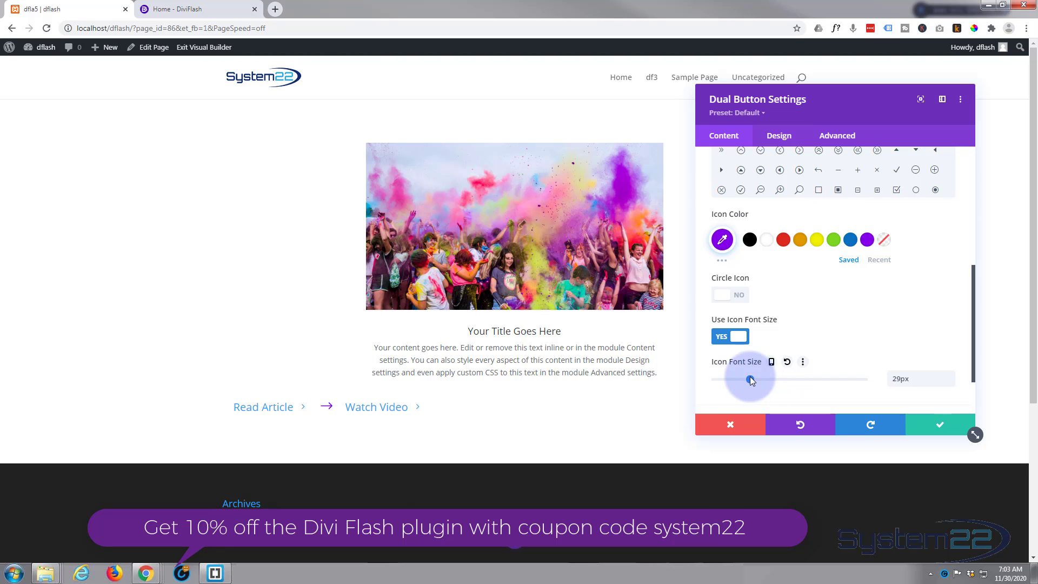
Step: Center-align the dual buttons in the module's design settings
scroll(871, 274, down, 2)
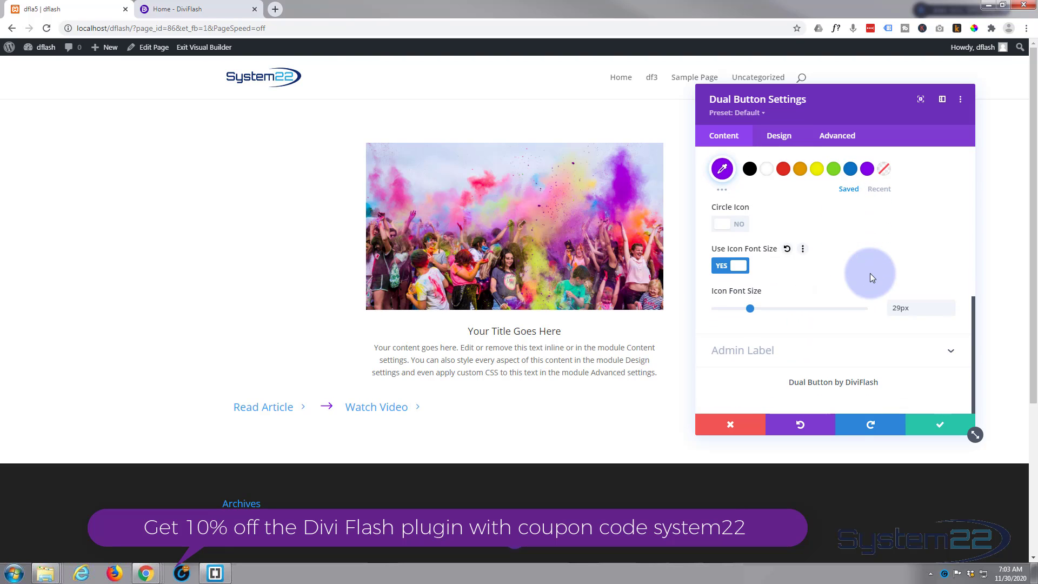
click(791, 142)
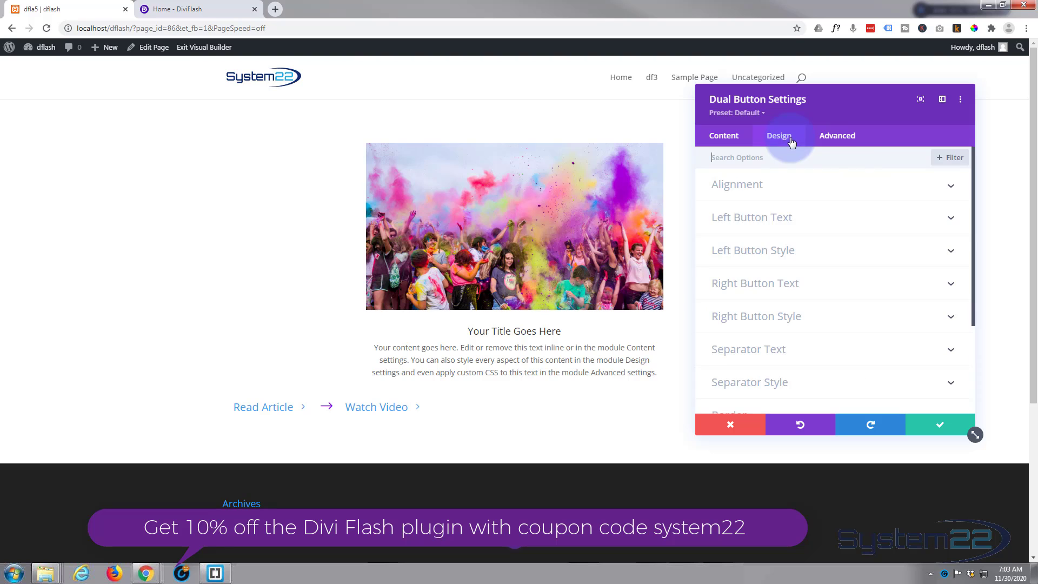
click(818, 186)
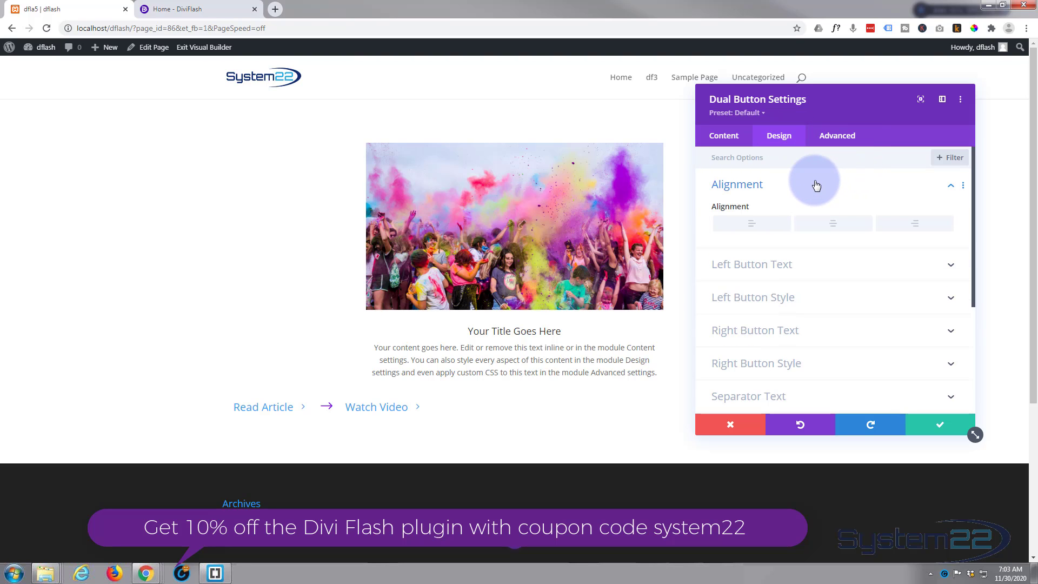
click(833, 226)
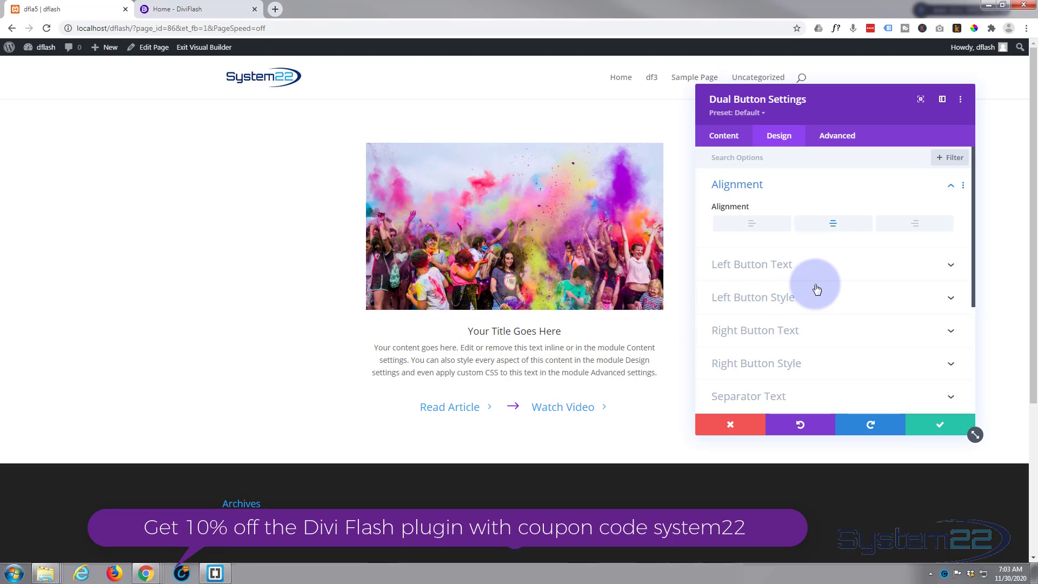
Step: Set the left button's text color to white (#ffffff)
click(835, 265)
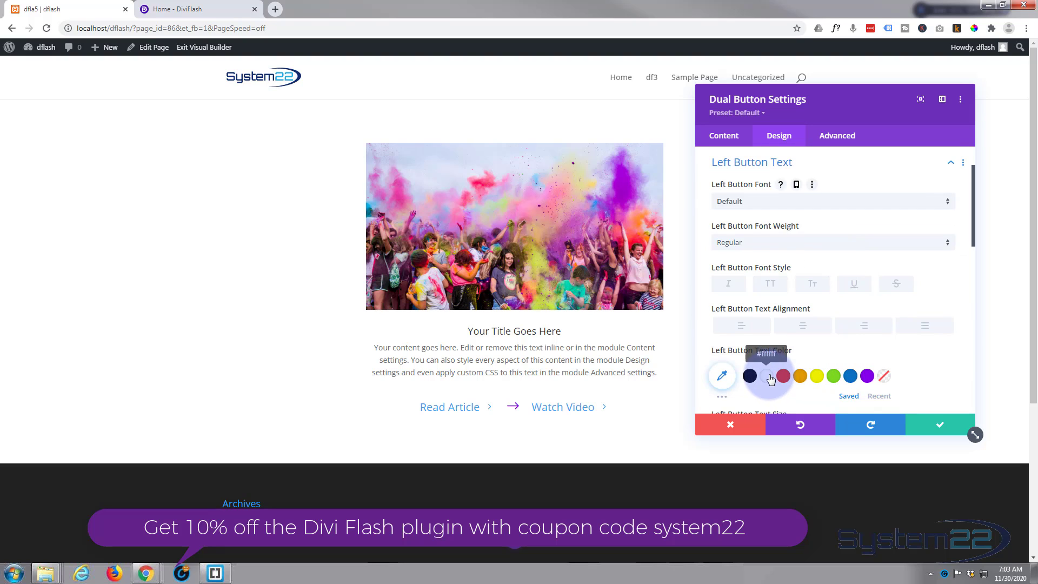
click(768, 377)
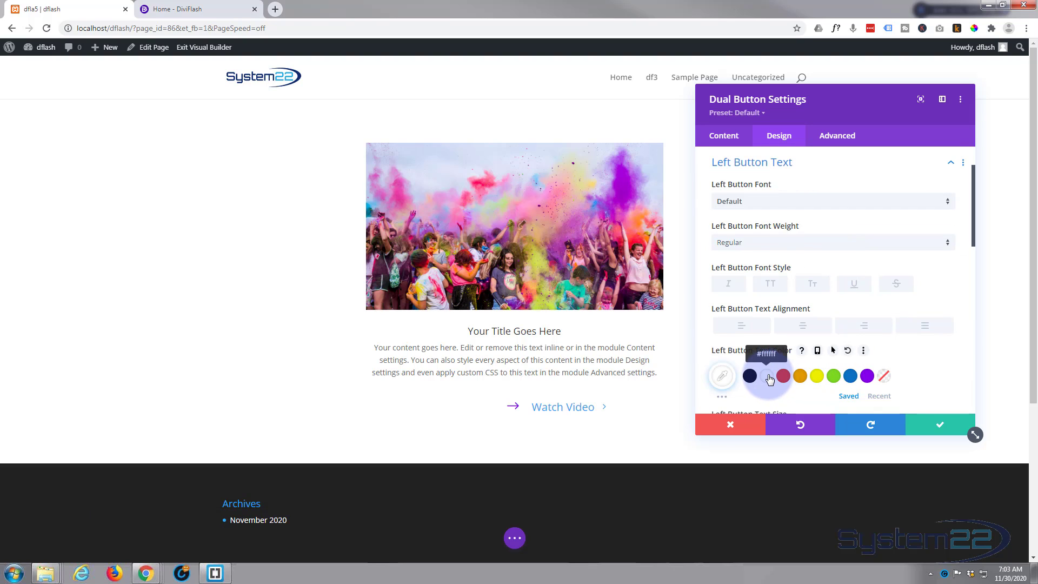
scroll(787, 283, down, 2)
scroll(784, 281, down, 3)
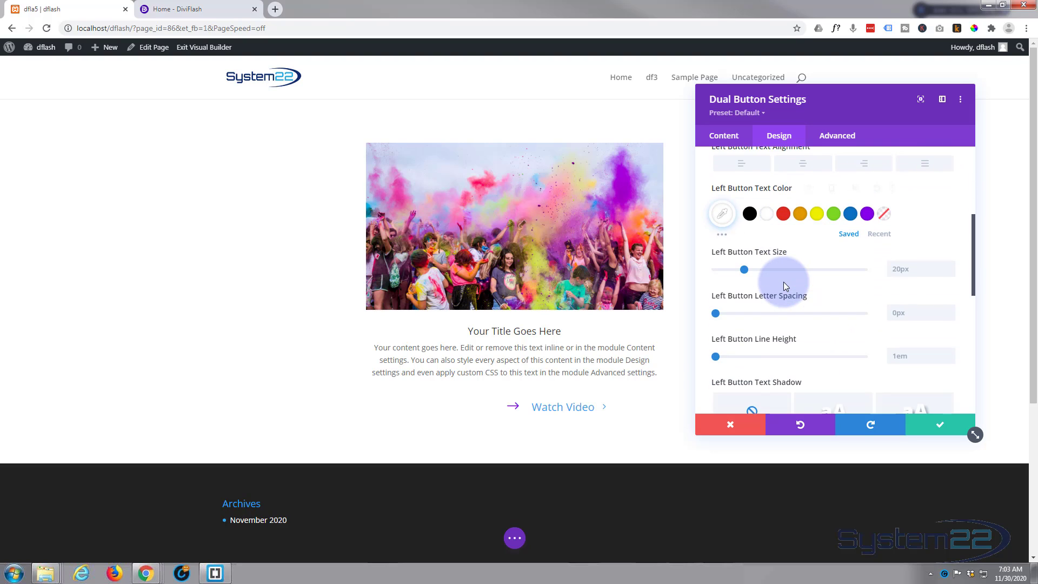
Step: Enable a gradient background for the left button and set its second gradient color to purple
scroll(785, 286, down, 1)
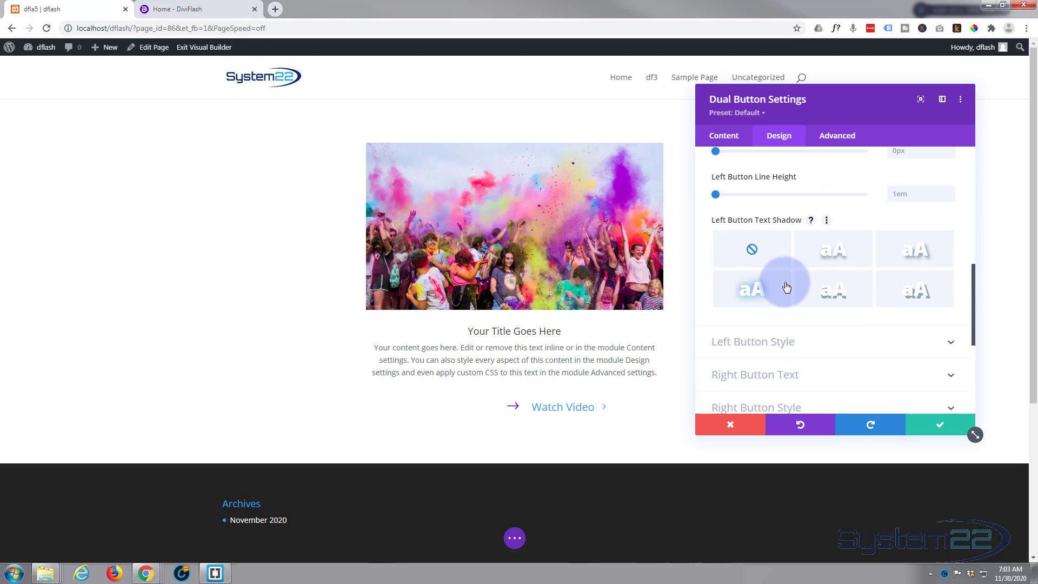
click(788, 287)
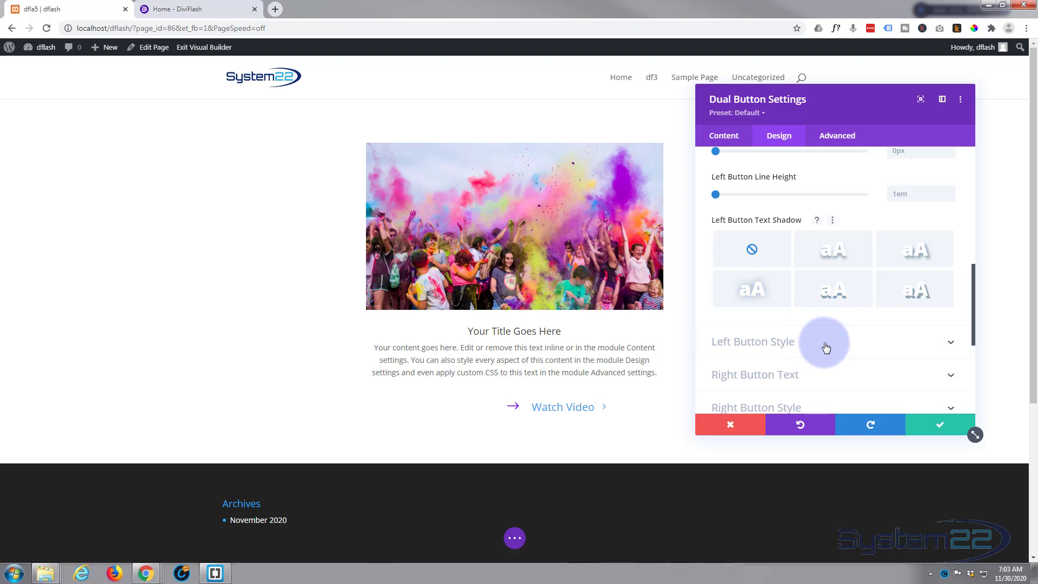
click(825, 347)
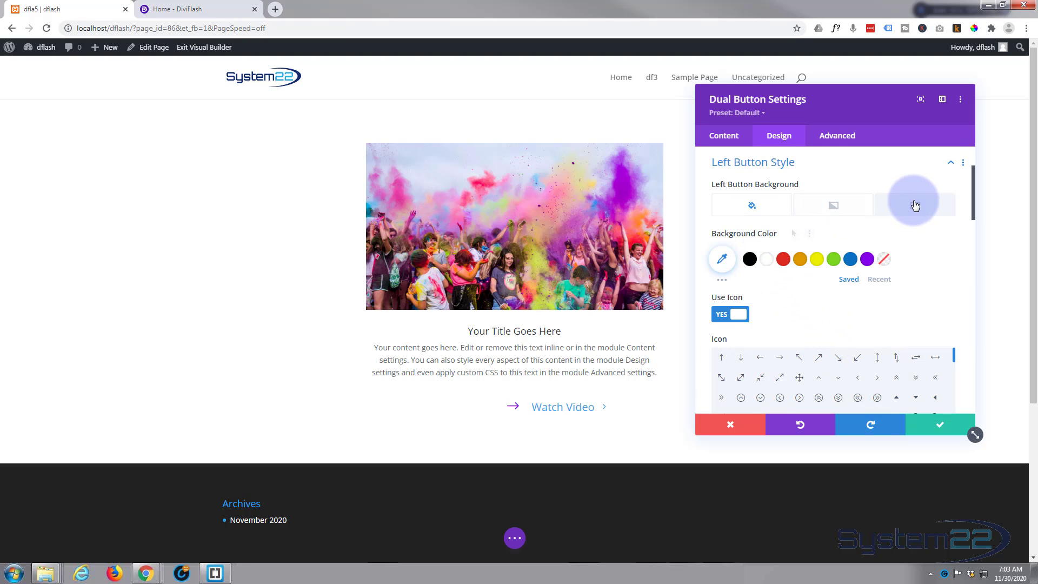
click(845, 210)
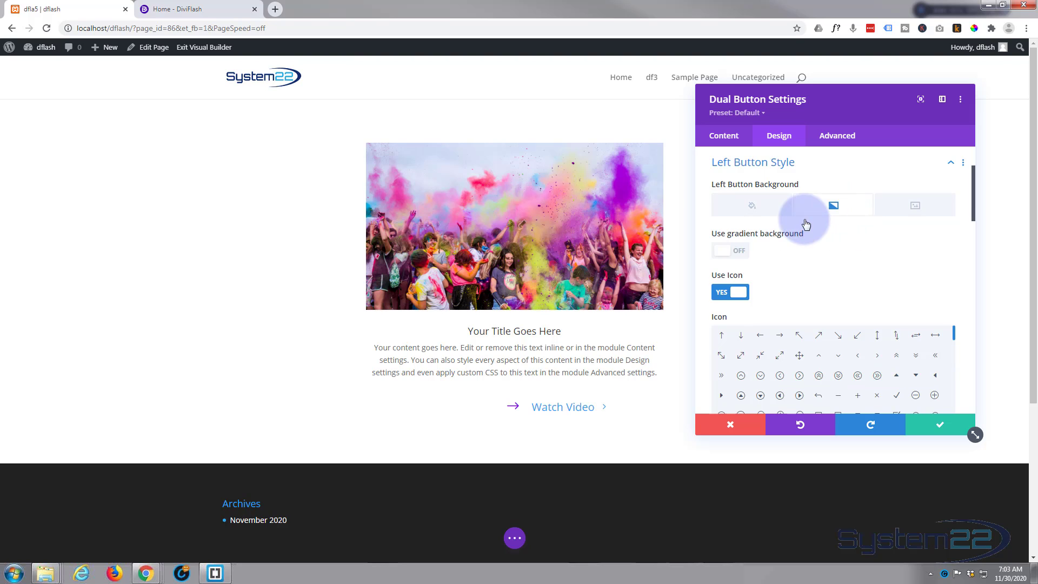
click(740, 252)
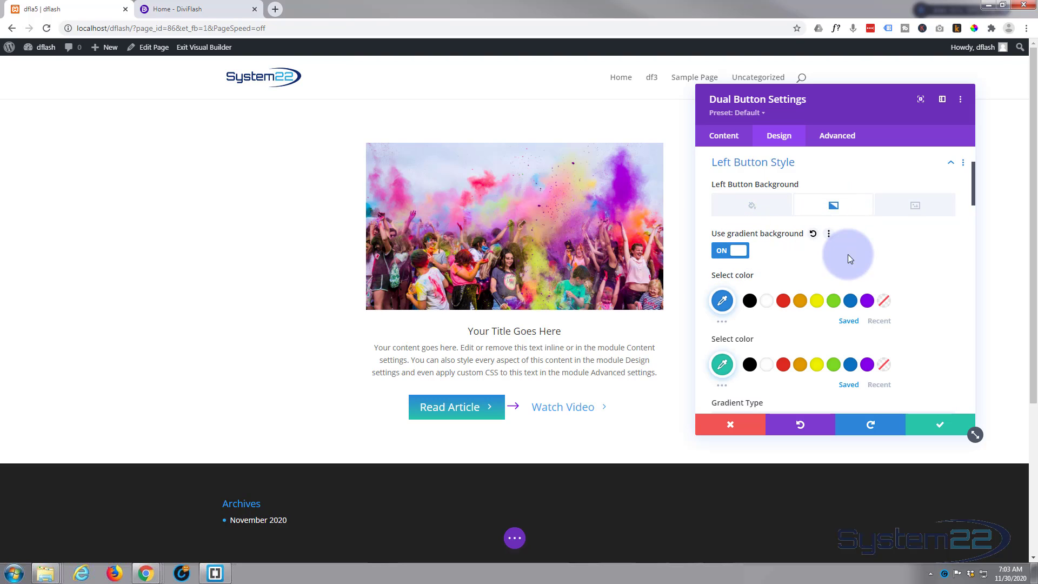
click(867, 365)
Step: Turn off the icon on the left button
scroll(837, 305, down, 2)
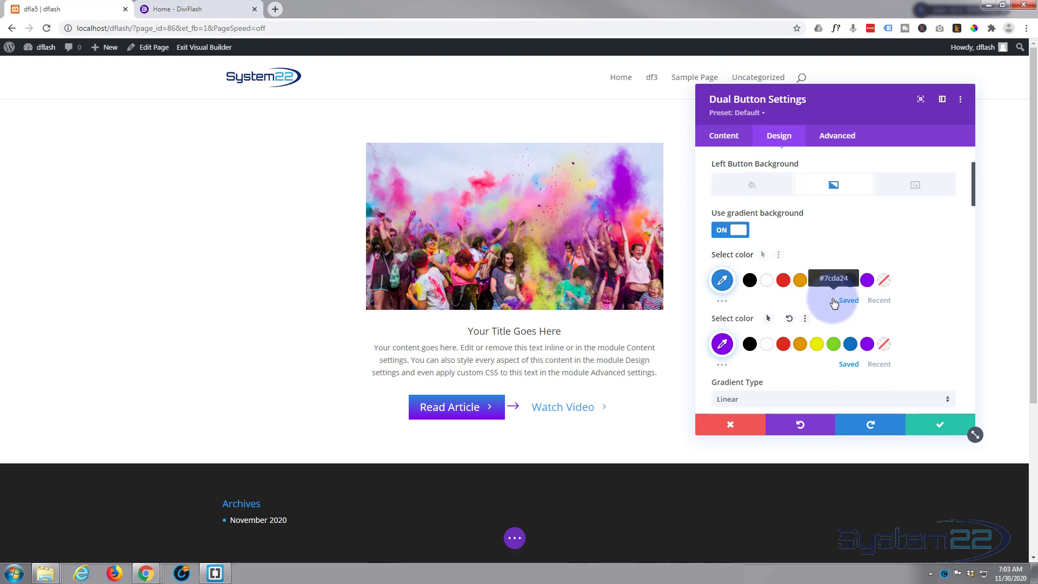
scroll(800, 289, down, 1)
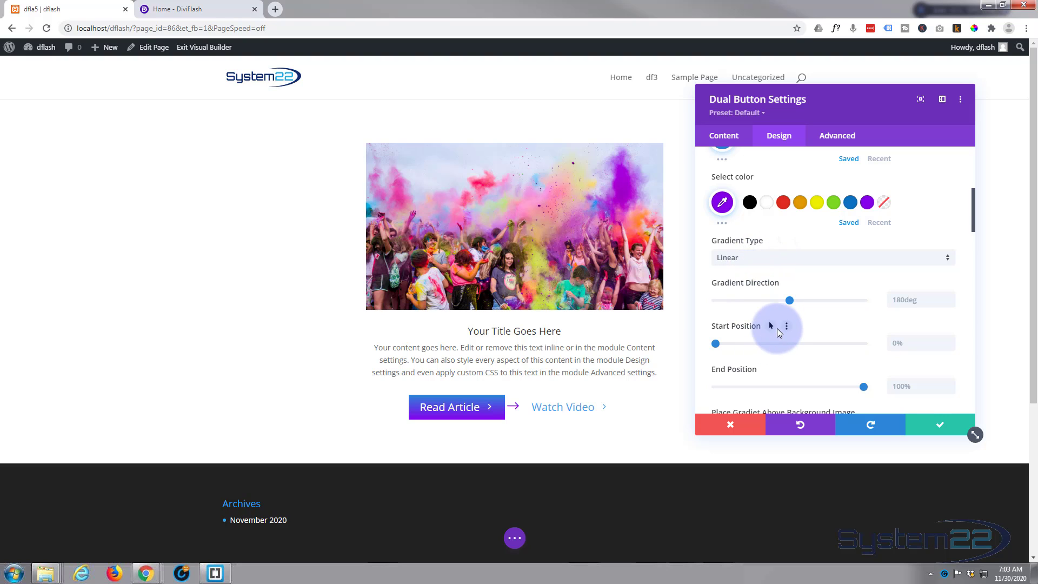
scroll(777, 329, down, 1)
scroll(778, 330, down, 1)
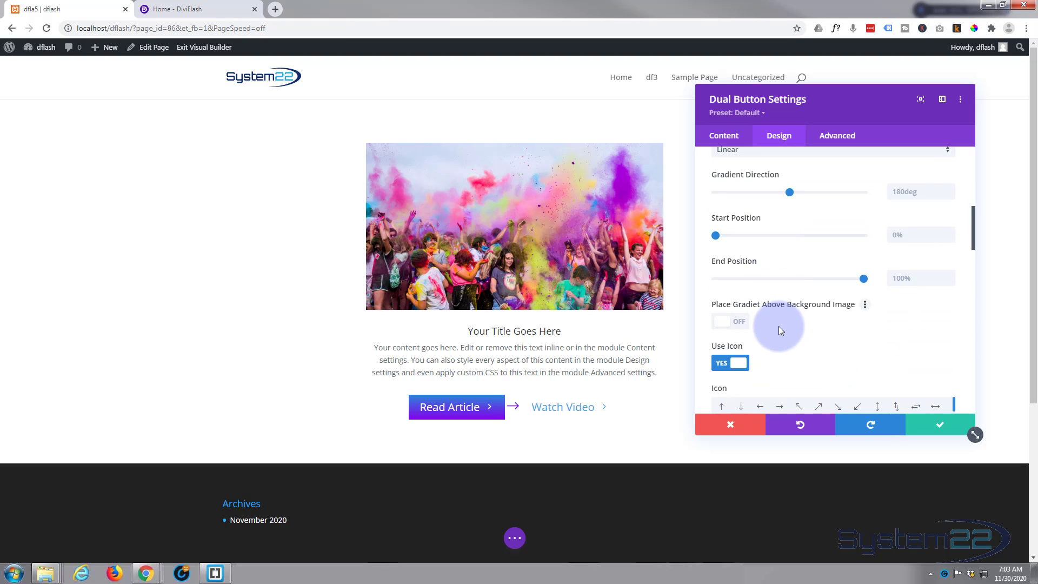
scroll(779, 328, down, 1)
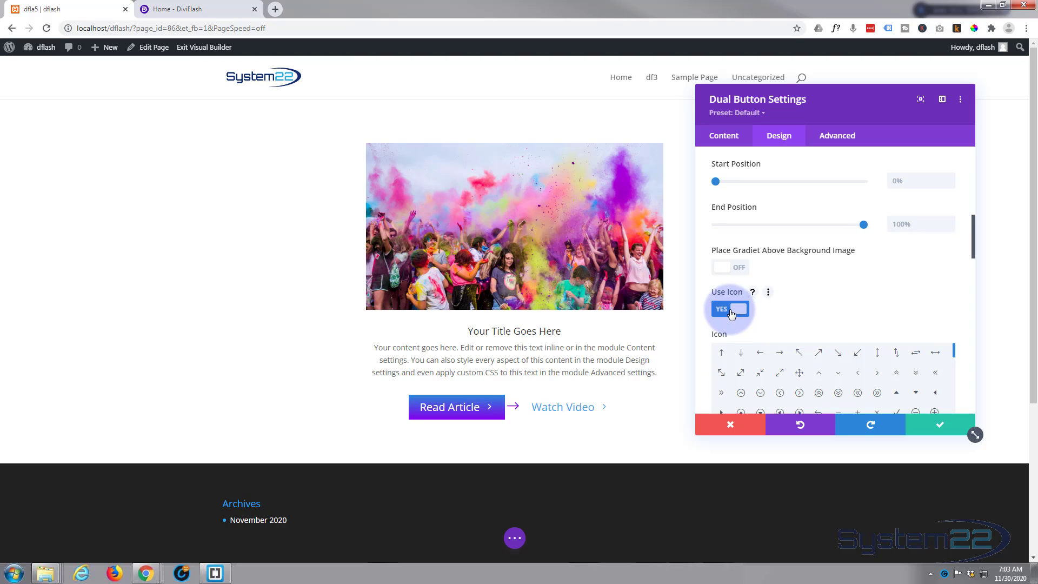
click(733, 312)
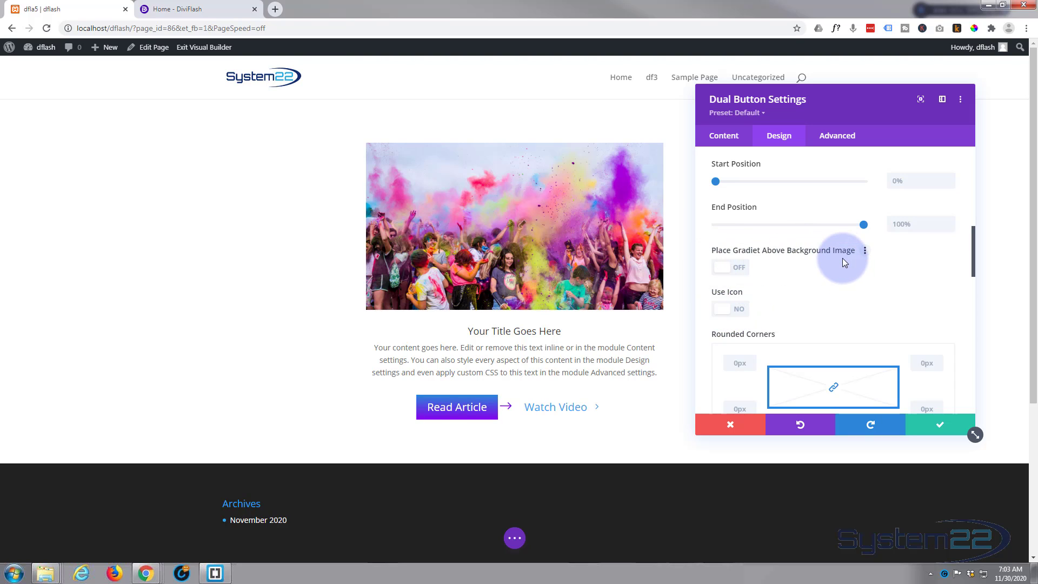
Step: Round all four corners of the left button to 5px
scroll(843, 257, down, 4)
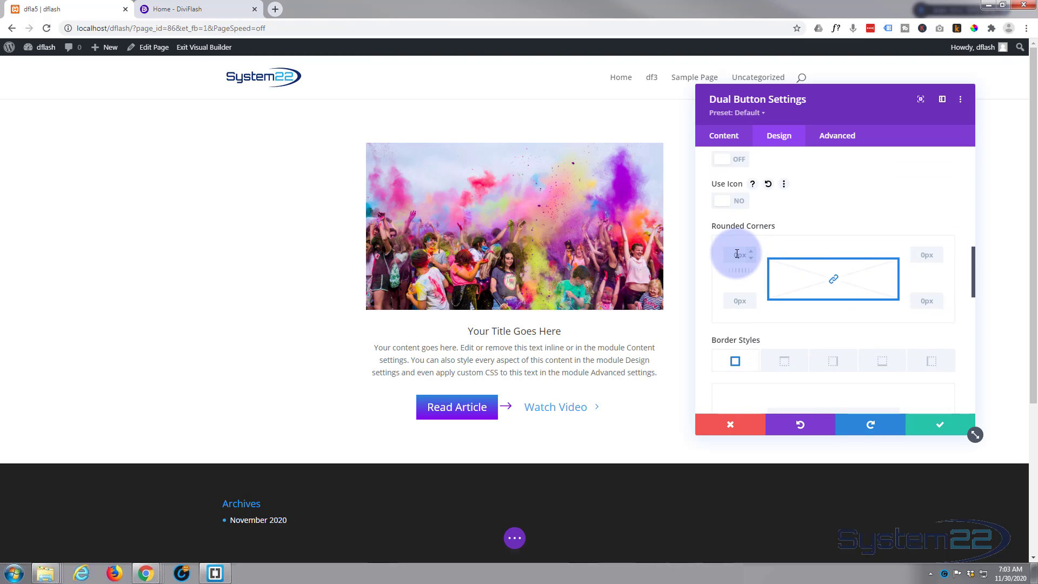
click(737, 254)
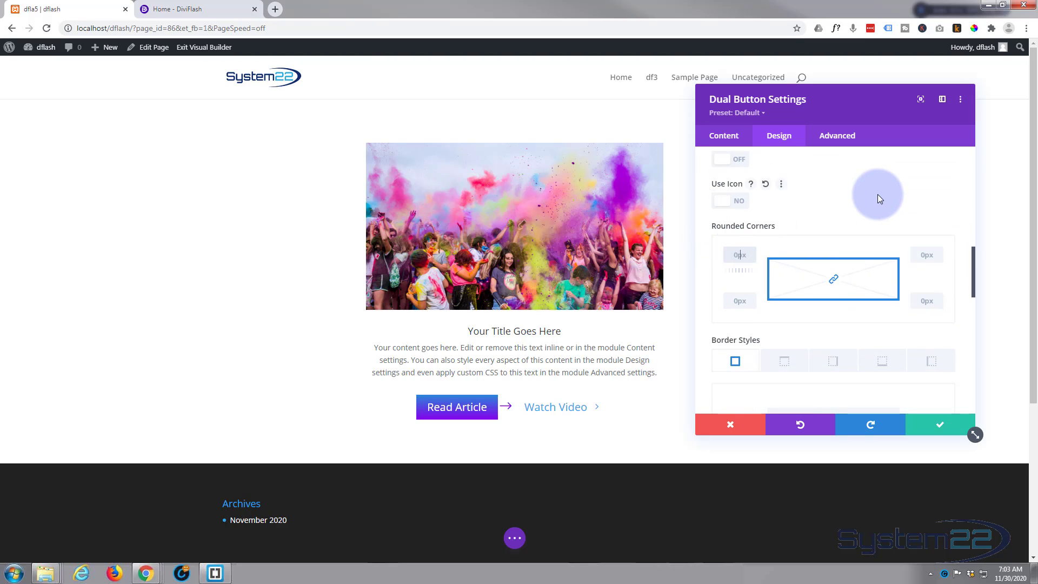
key(BackSpace)
text(5)
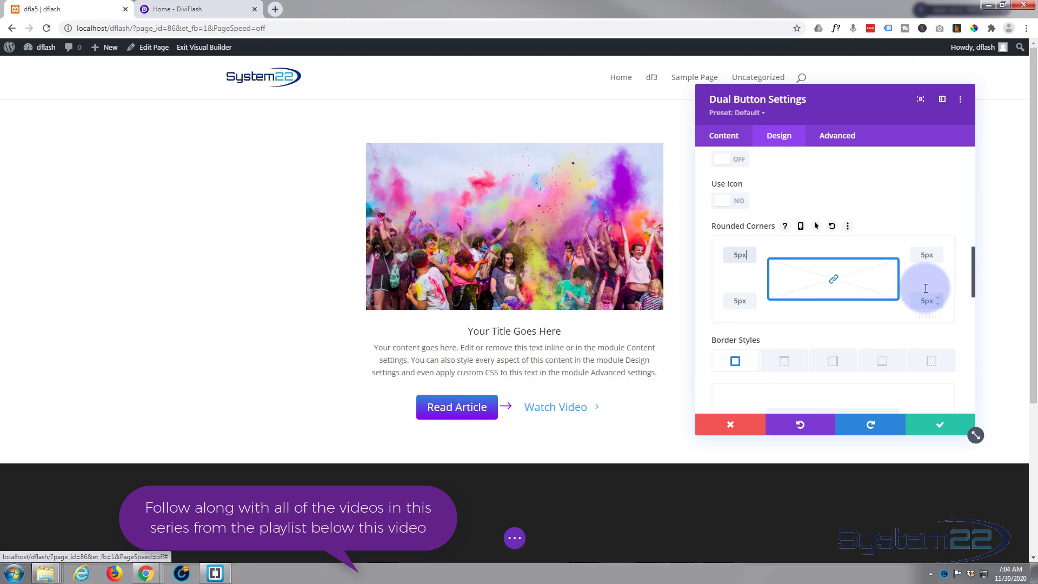
Step: Apply the soft bottom-edge box shadow preset to the left button
scroll(924, 286, down, 4)
scroll(926, 284, down, 3)
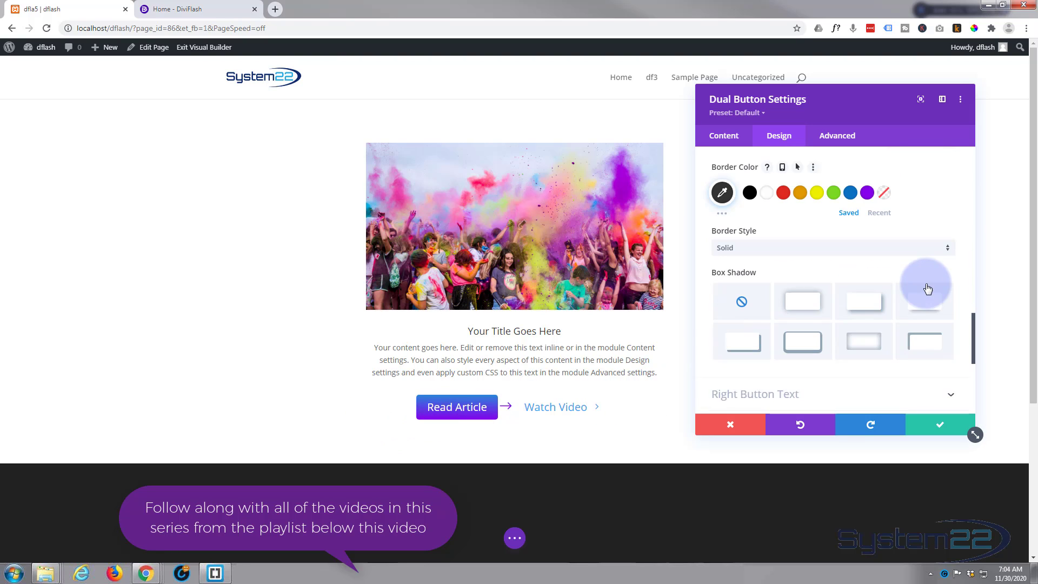
click(926, 296)
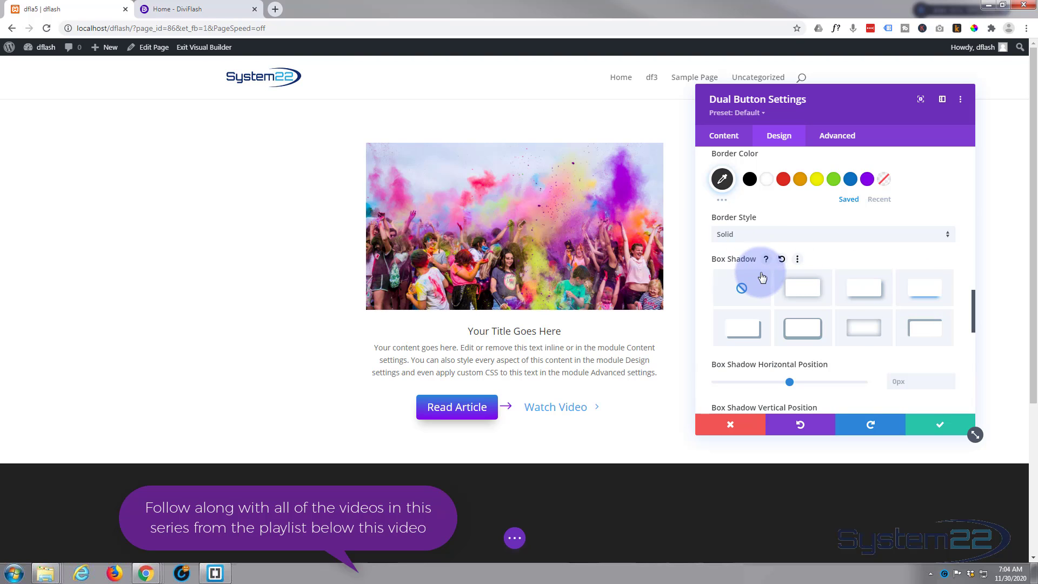
Step: Set the right button's text color to white
scroll(757, 268, down, 3)
scroll(764, 276, down, 5)
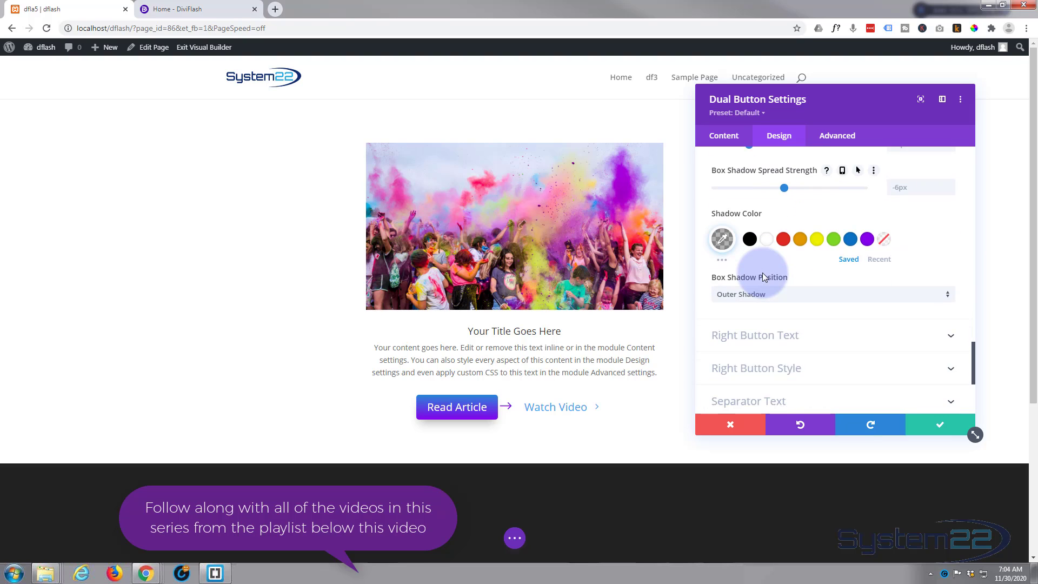
click(827, 227)
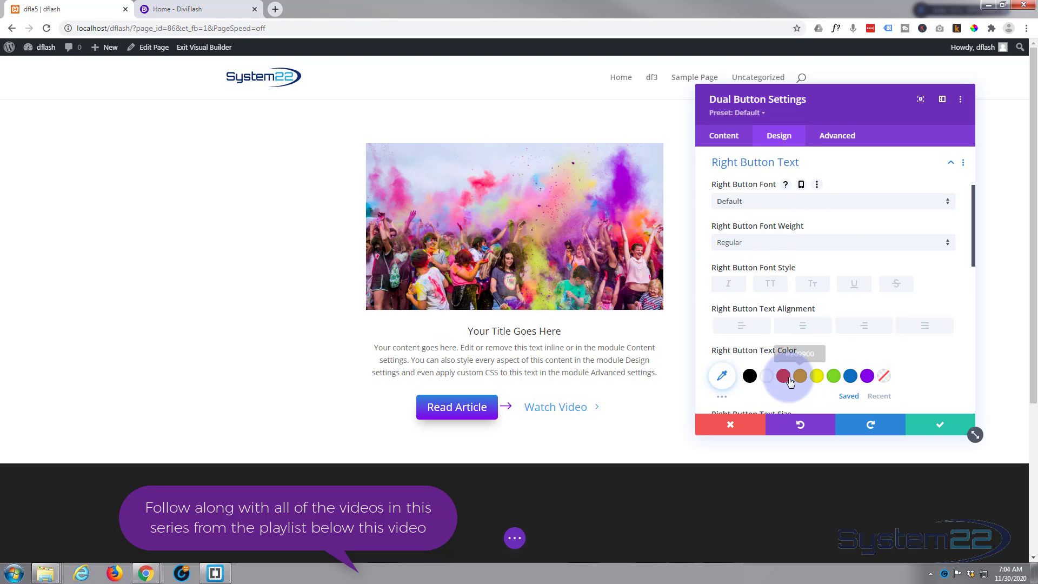
click(767, 377)
Step: Give the right button a gradient background running from purple (#8300e9) to black
scroll(761, 342, down, 3)
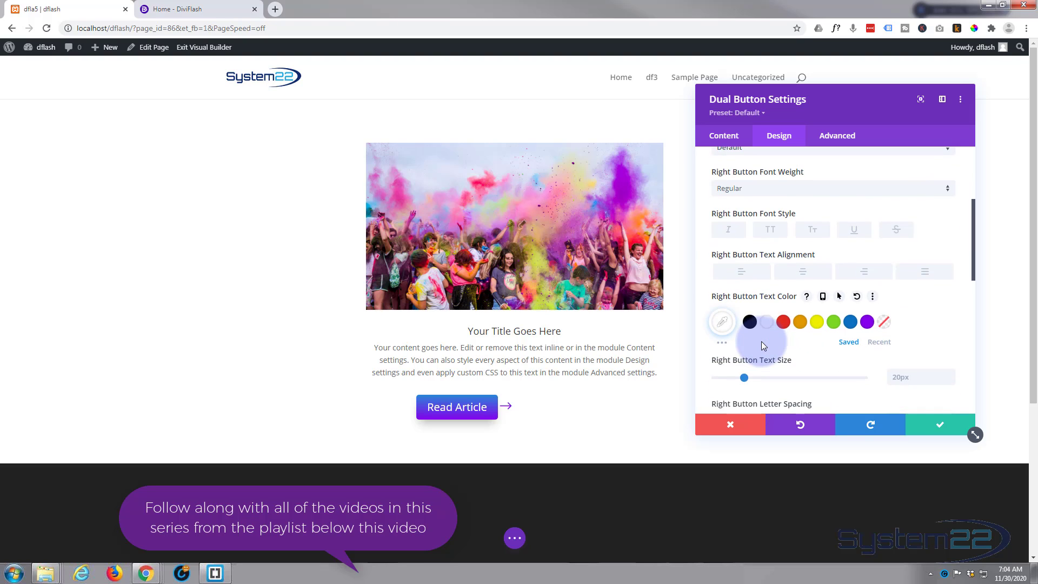
scroll(761, 344, down, 5)
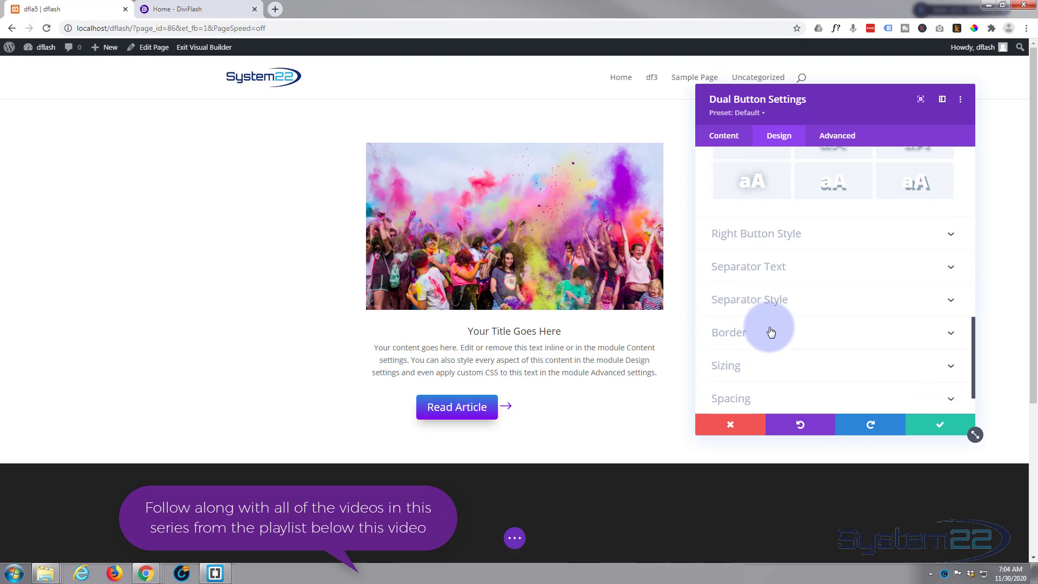
click(831, 242)
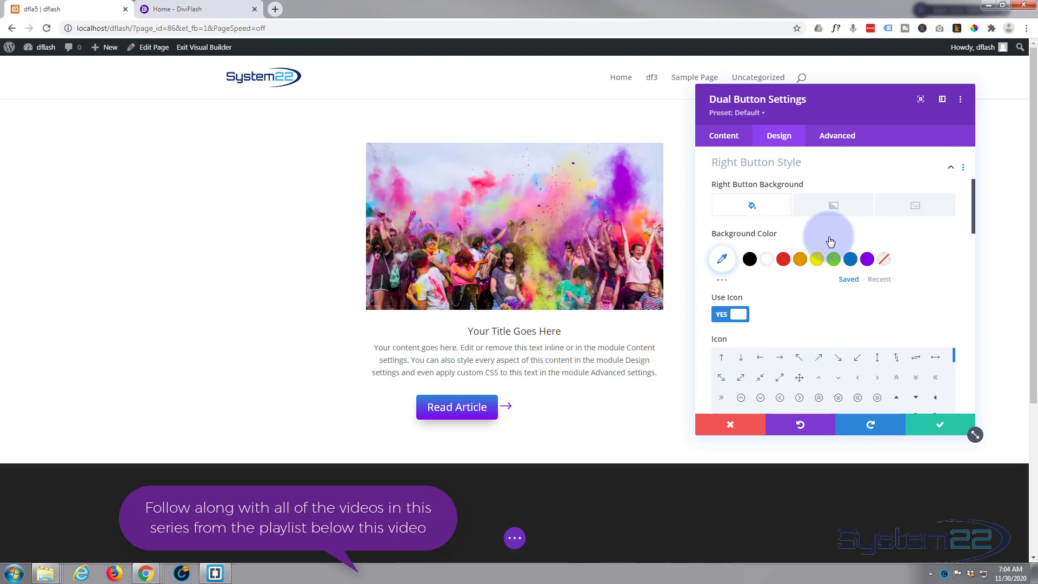
click(835, 208)
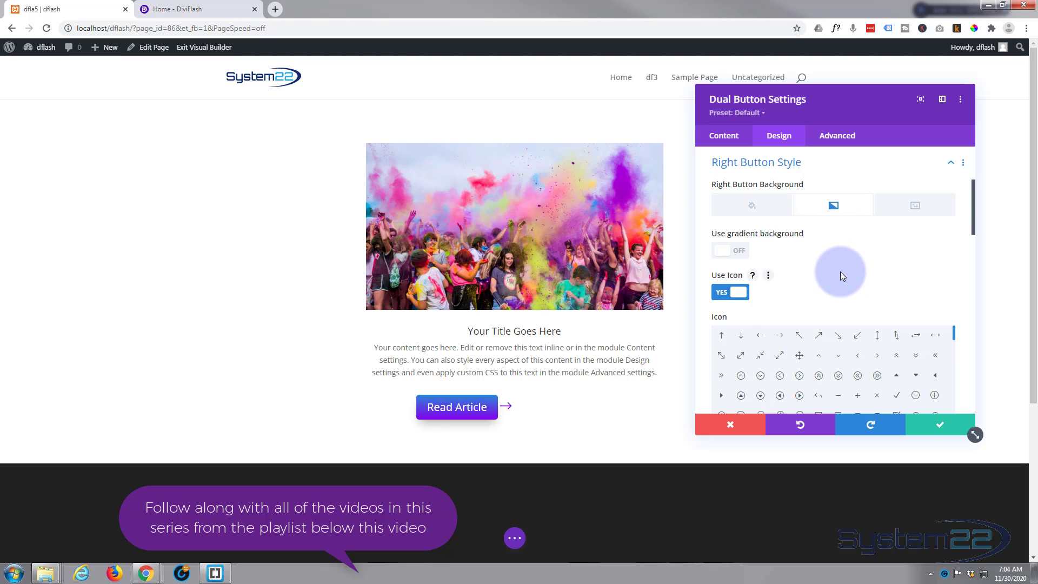
click(732, 250)
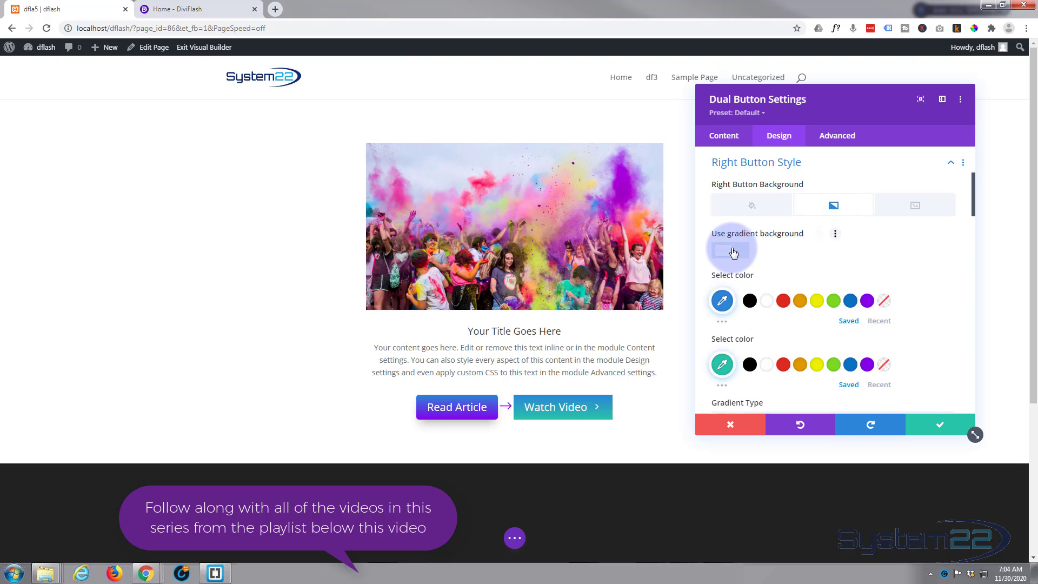
click(867, 301)
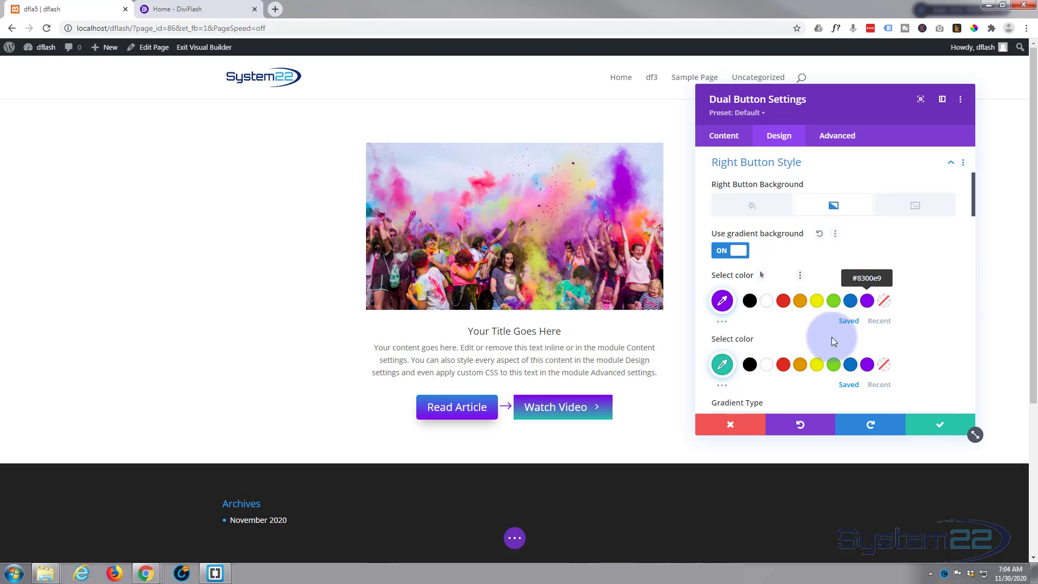
click(751, 365)
Step: Turn off the icon on the right button
scroll(827, 326, down, 1)
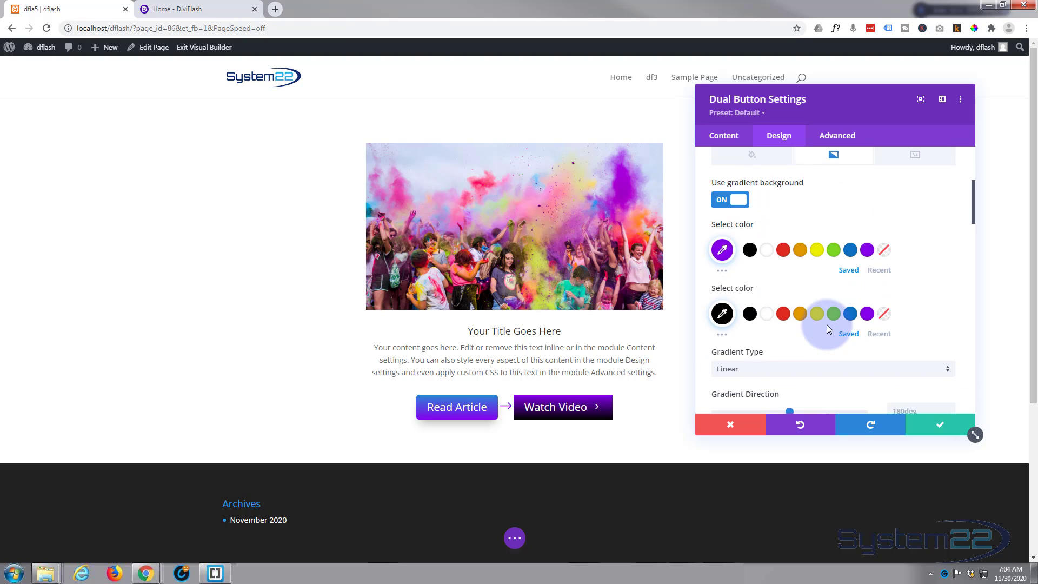
scroll(828, 323, down, 5)
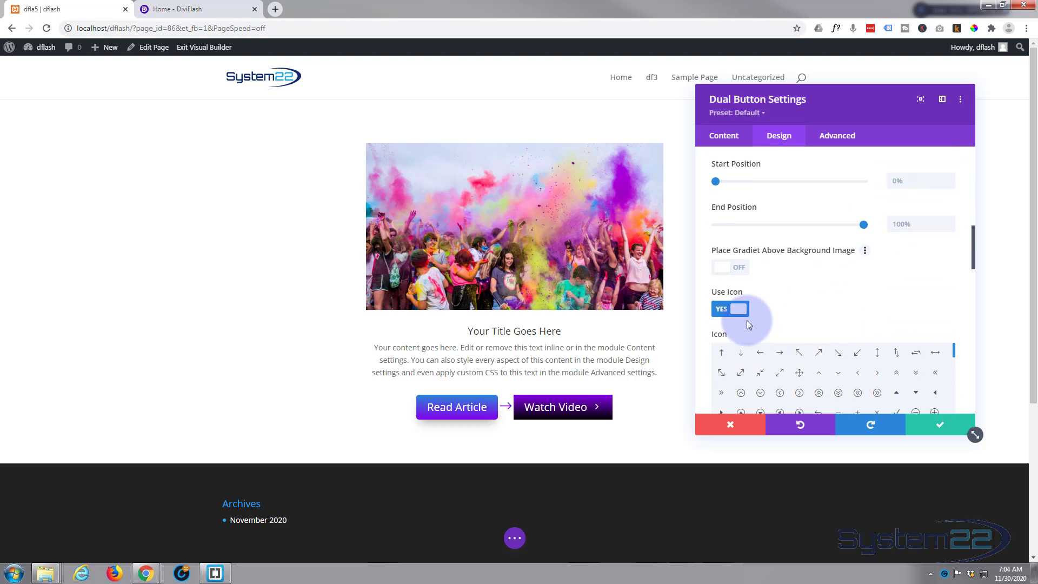
click(731, 311)
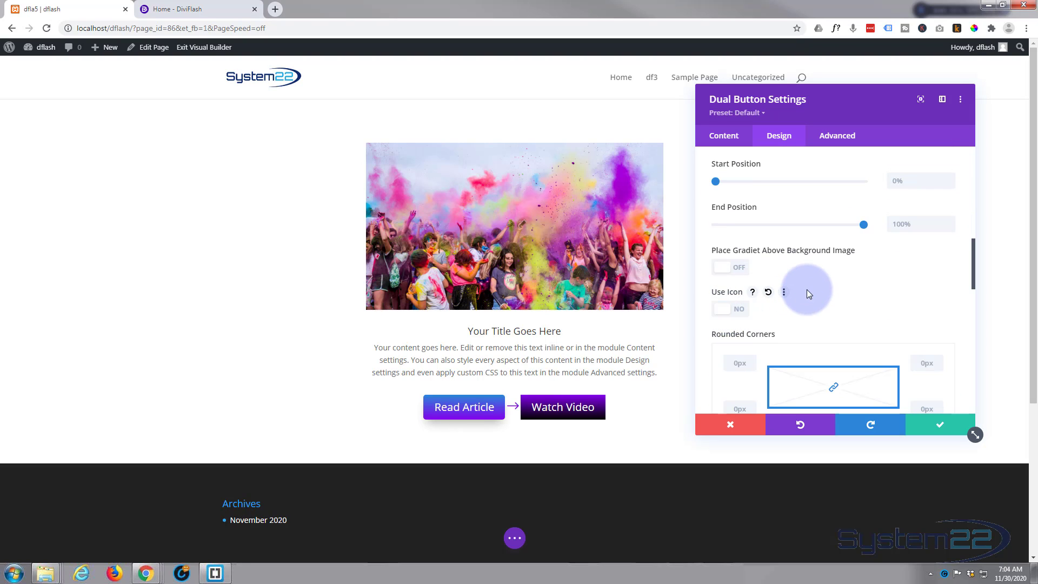
Step: Round all four corners of the right button to 5px
scroll(808, 289, down, 3)
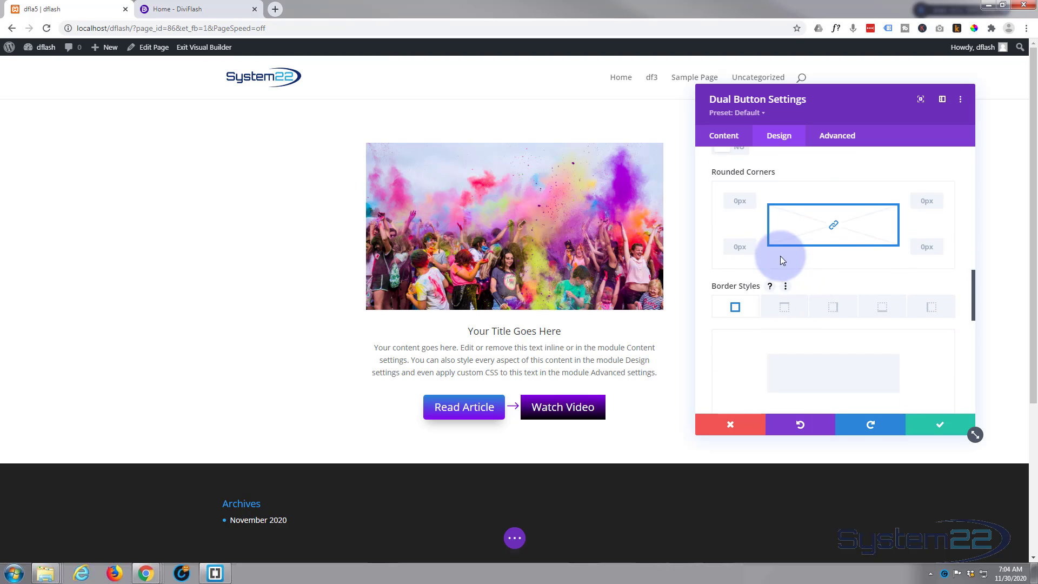
click(736, 201)
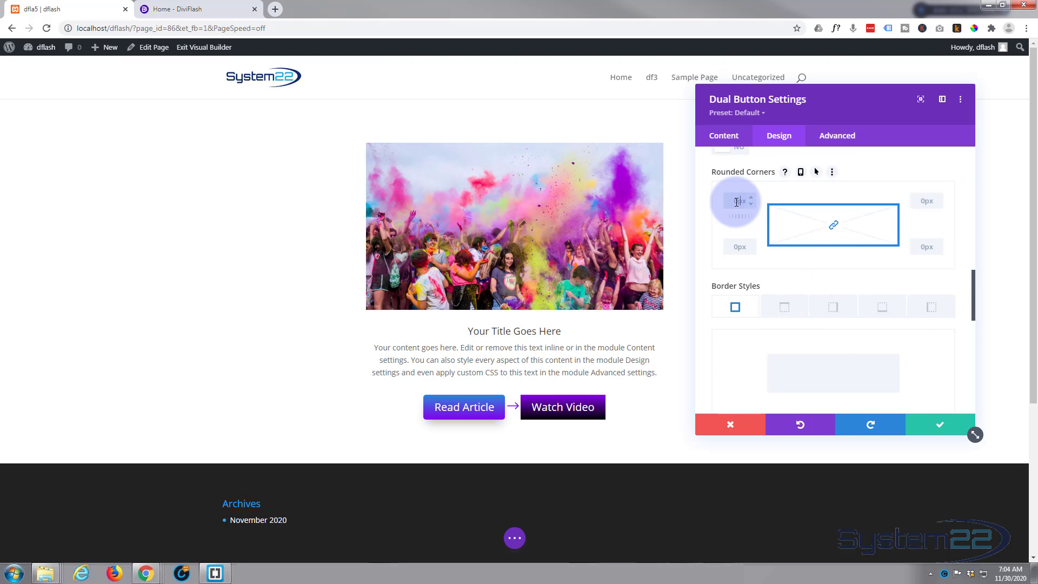
text(5)
click(743, 236)
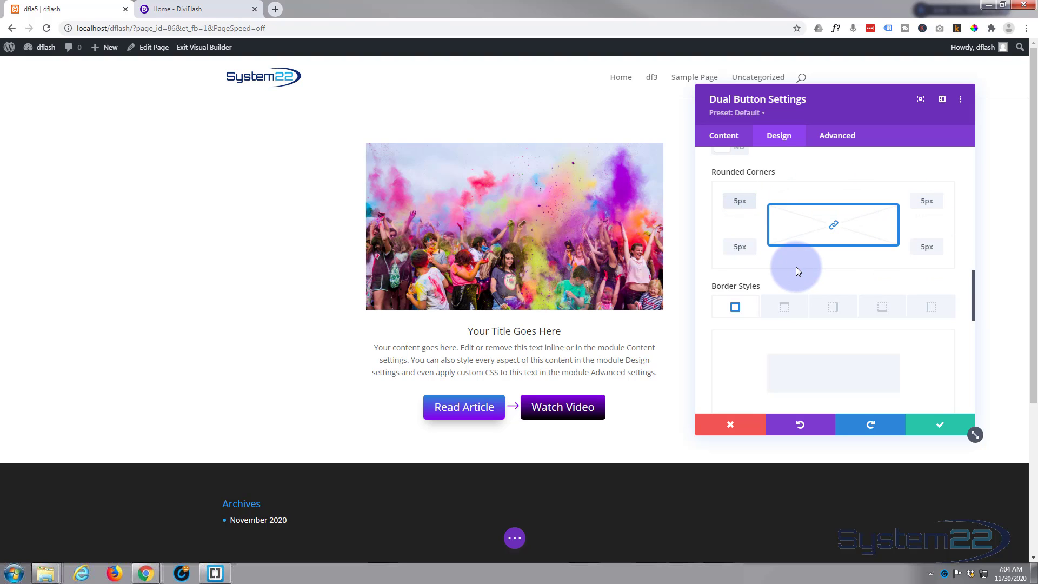
Step: Apply the soft bottom-edge box shadow preset to the right button
scroll(796, 267, down, 2)
scroll(798, 270, down, 4)
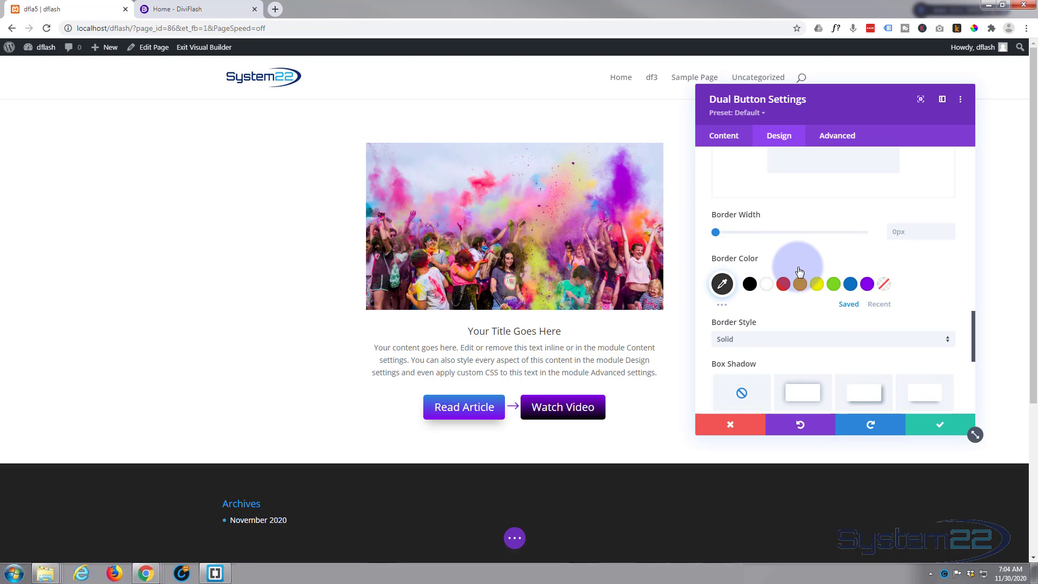
click(921, 288)
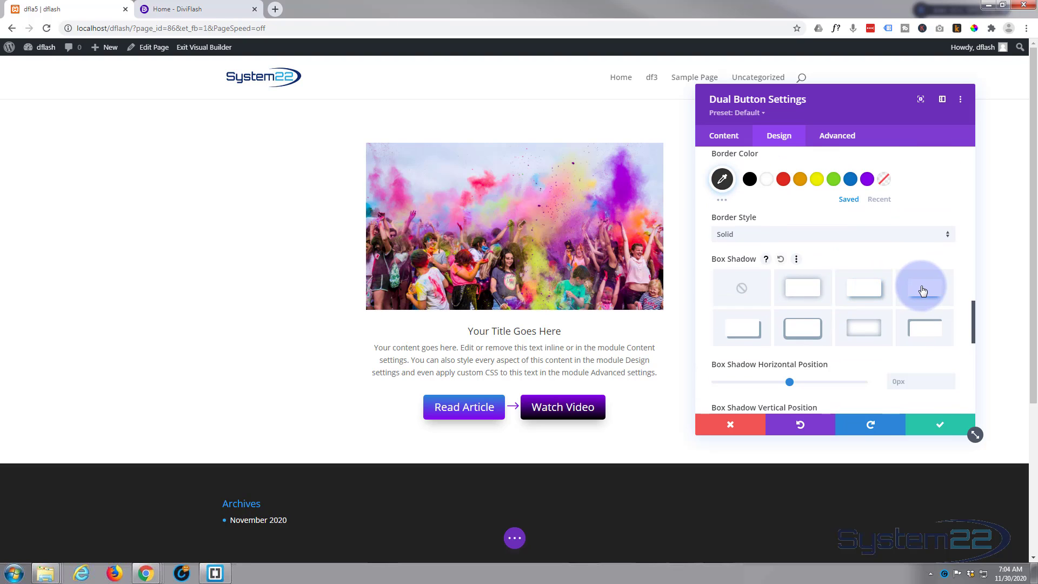
scroll(827, 238, down, 1)
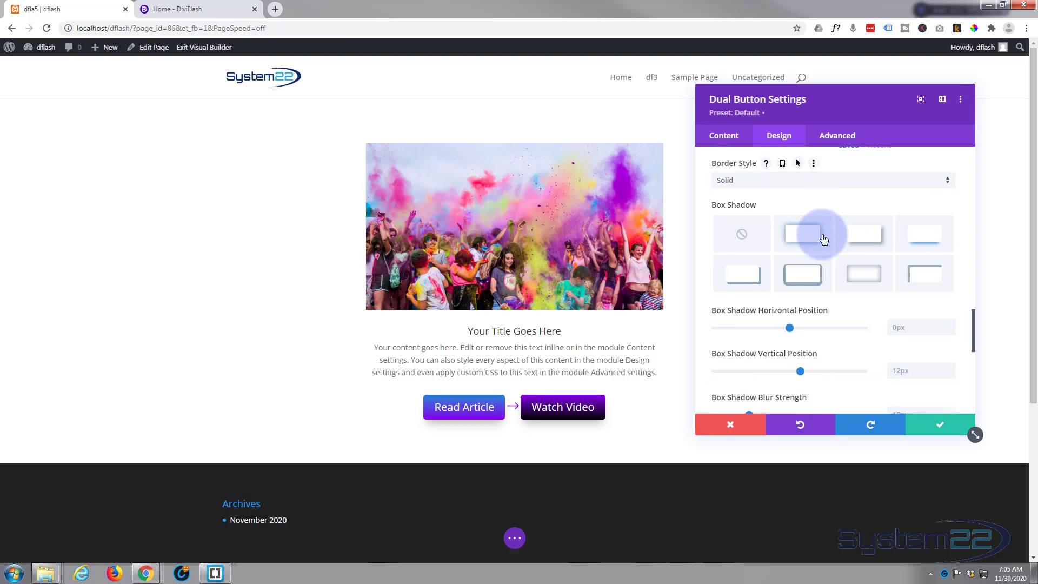
scroll(824, 238, down, 2)
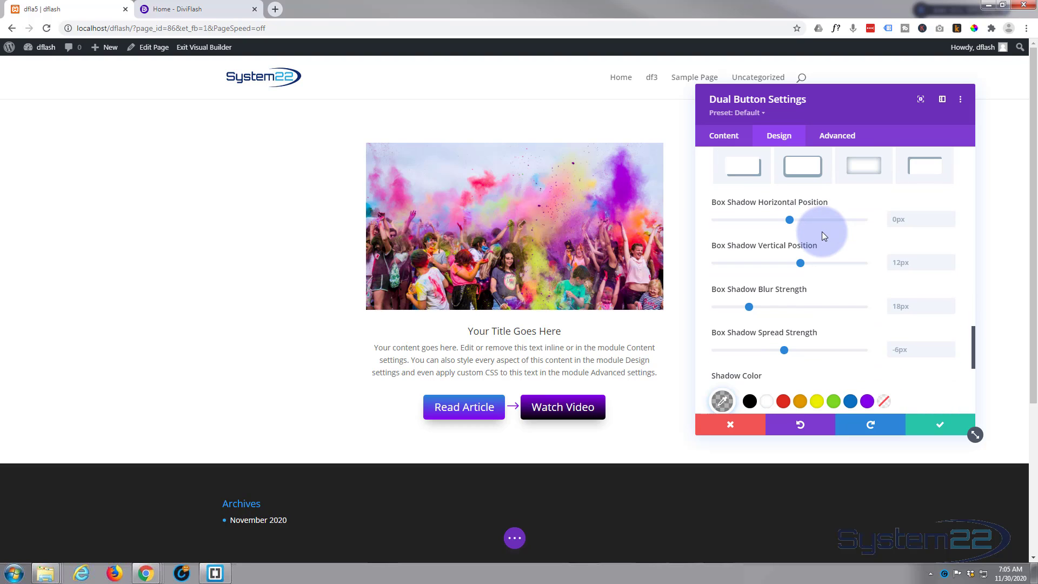
scroll(823, 236, down, 1)
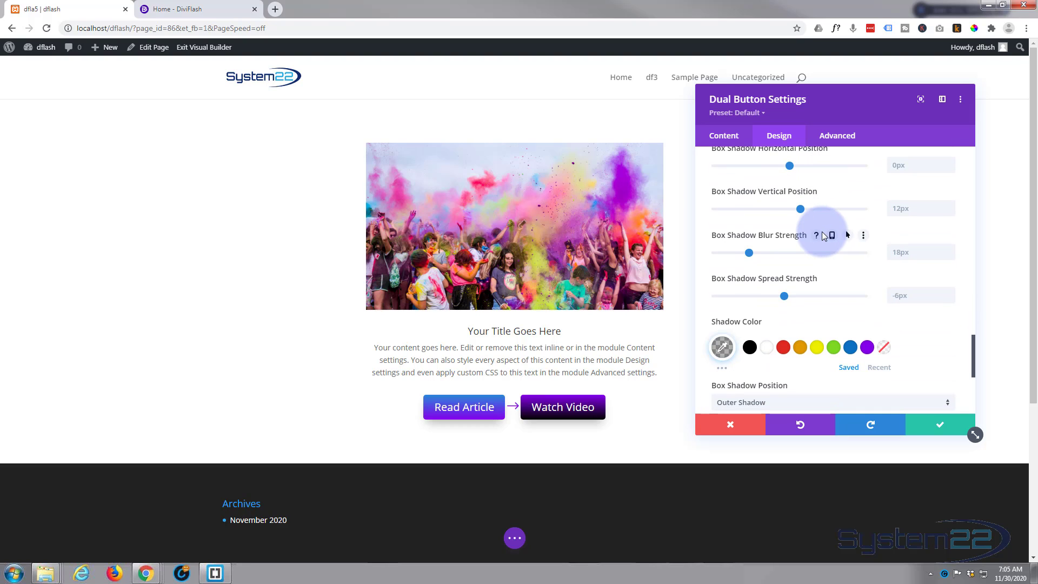
scroll(824, 234, down, 1)
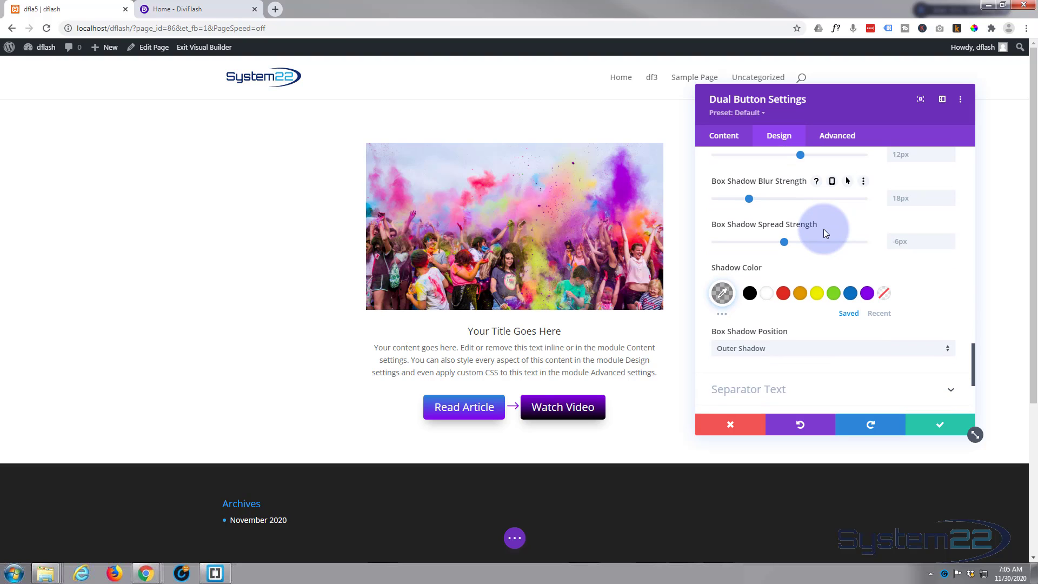
Step: Set the button separator's left and right padding to 30px, linked together, and save the Dual Button module's settings
scroll(823, 232, down, 3)
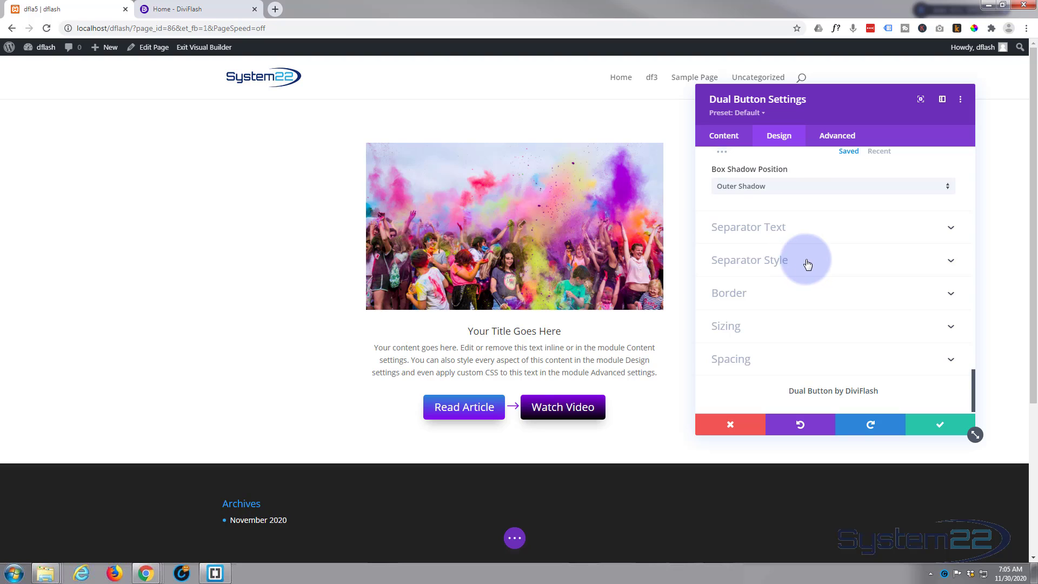
click(808, 265)
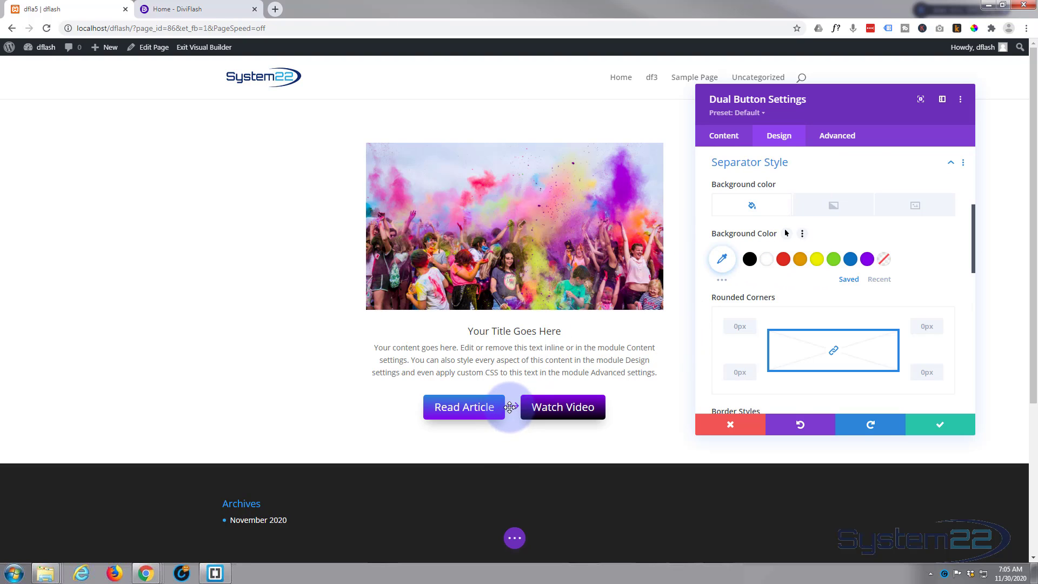
scroll(835, 273, down, 2)
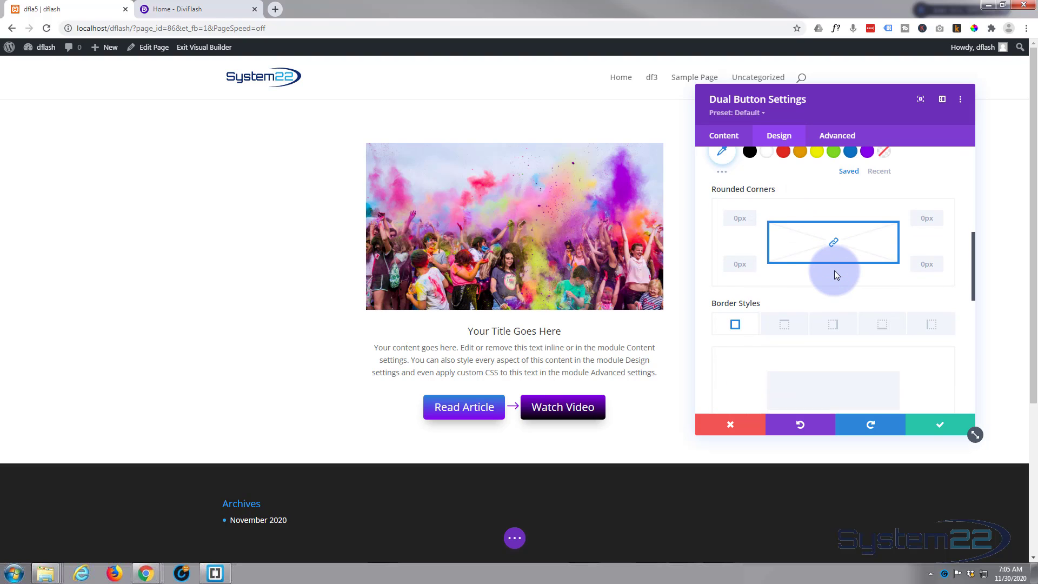
scroll(835, 270, down, 3)
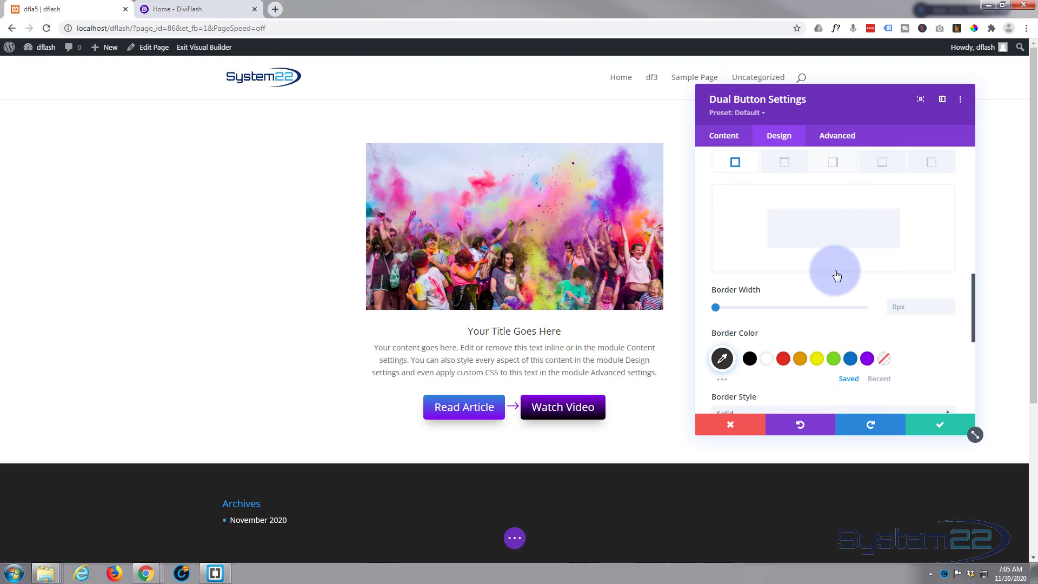
scroll(835, 270, down, 5)
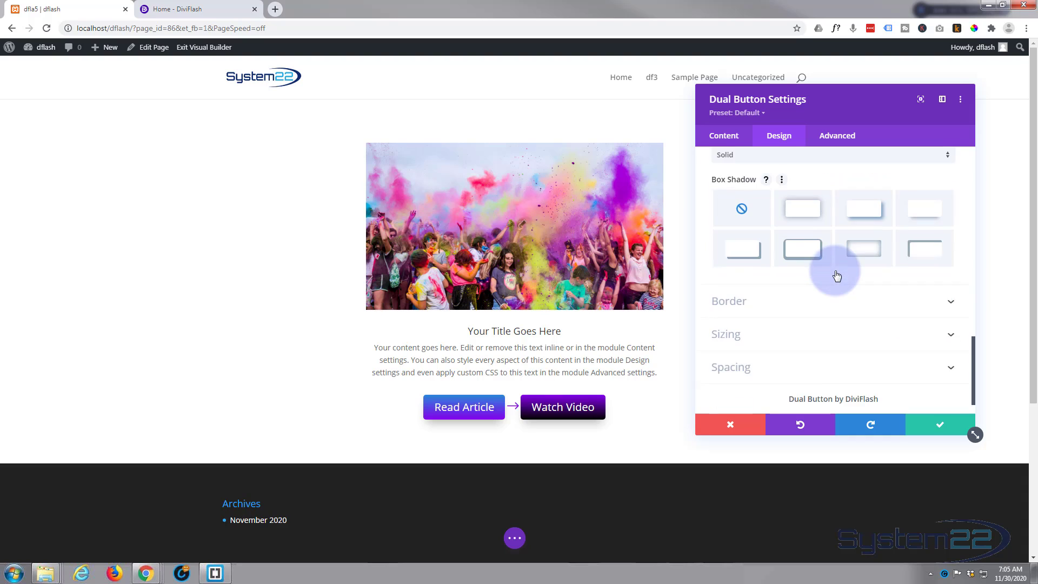
click(781, 353)
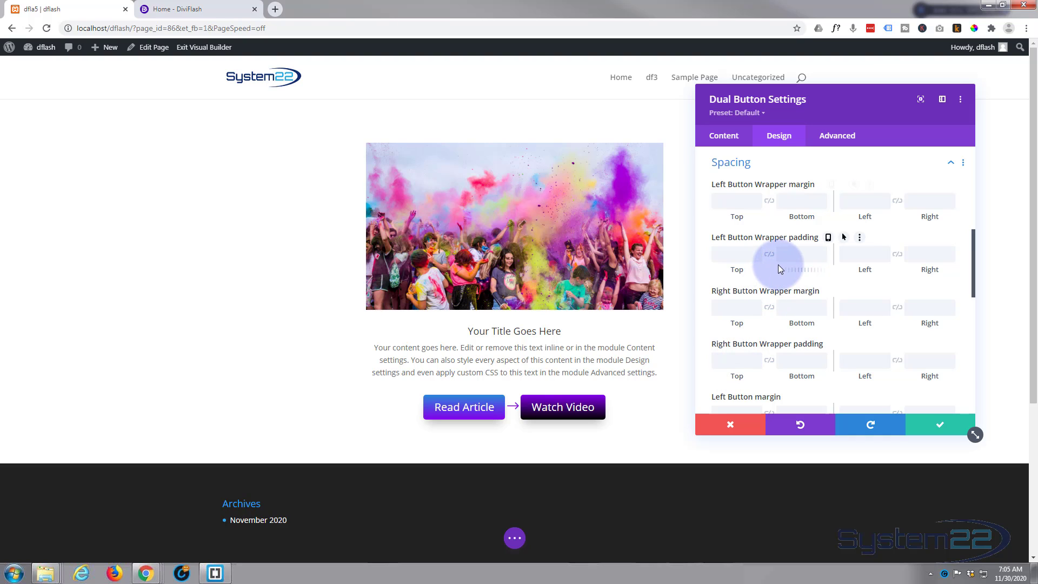
scroll(779, 268, down, 3)
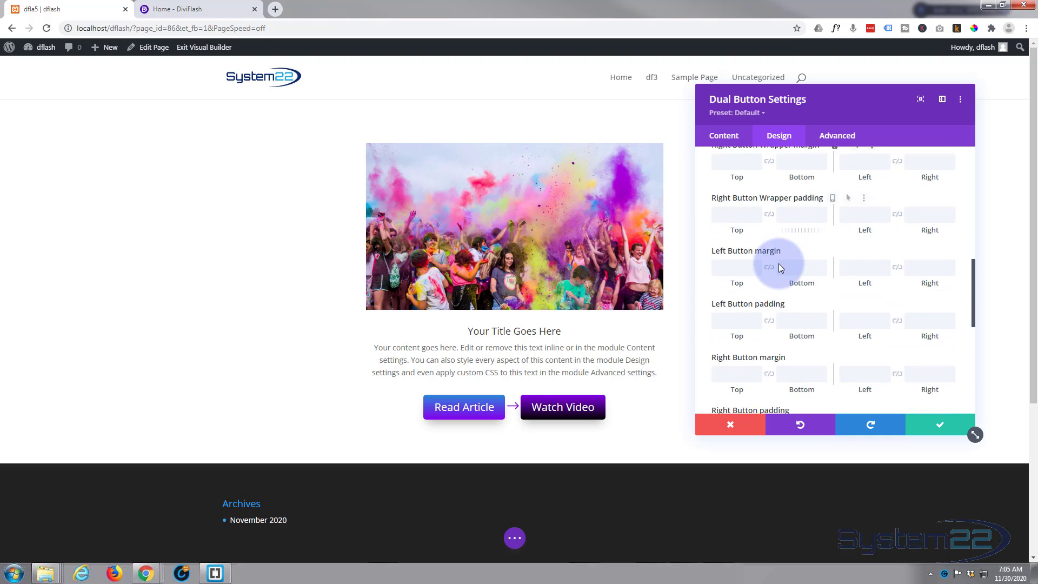
scroll(779, 265, down, 3)
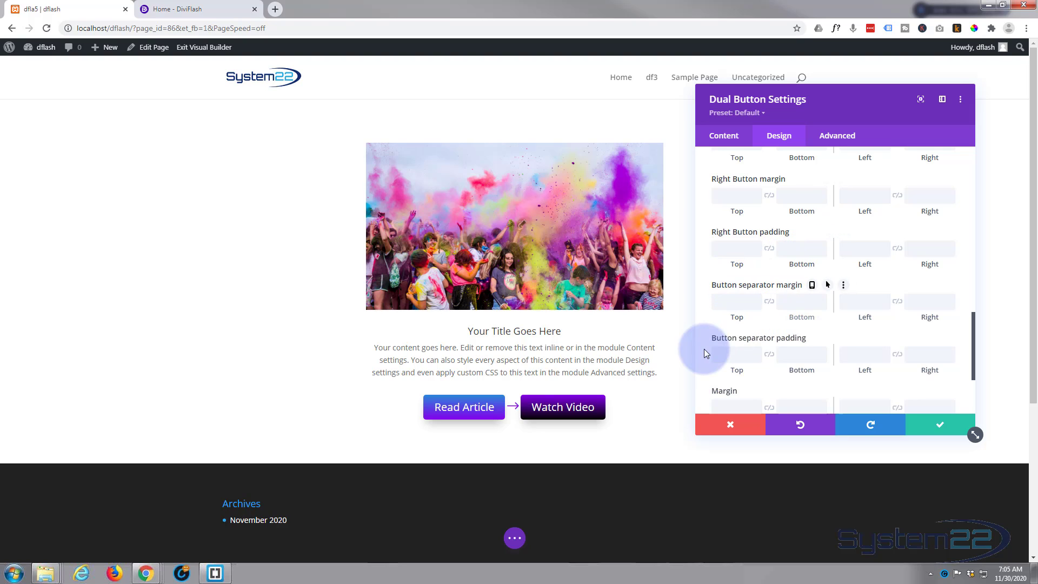
click(861, 356)
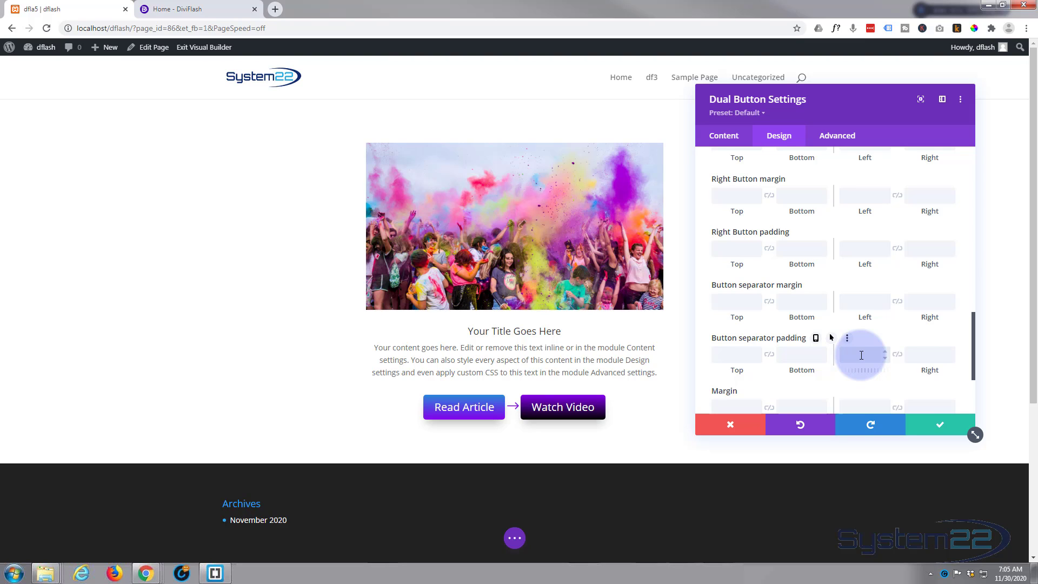
click(898, 354)
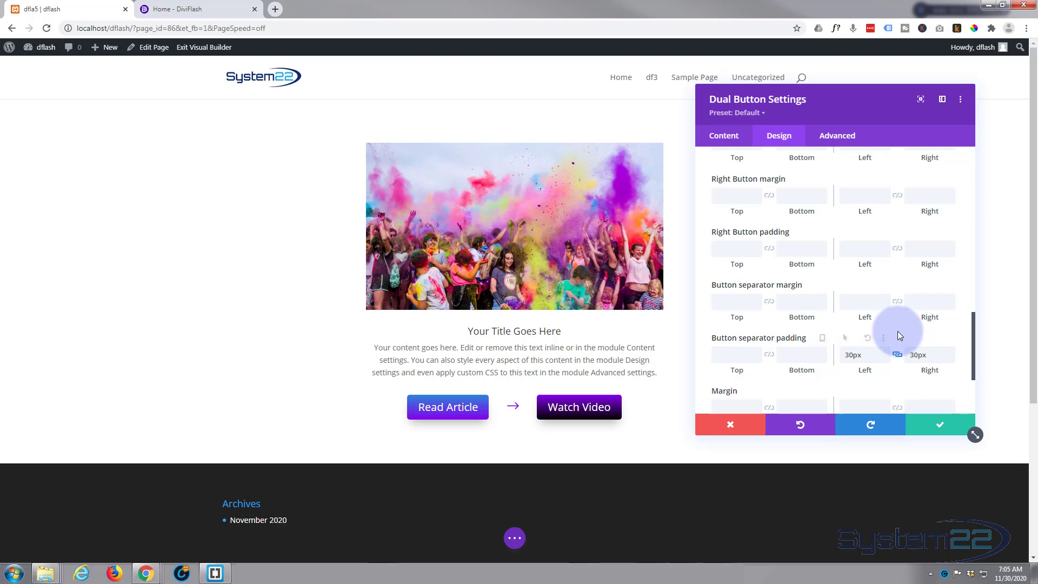
click(945, 432)
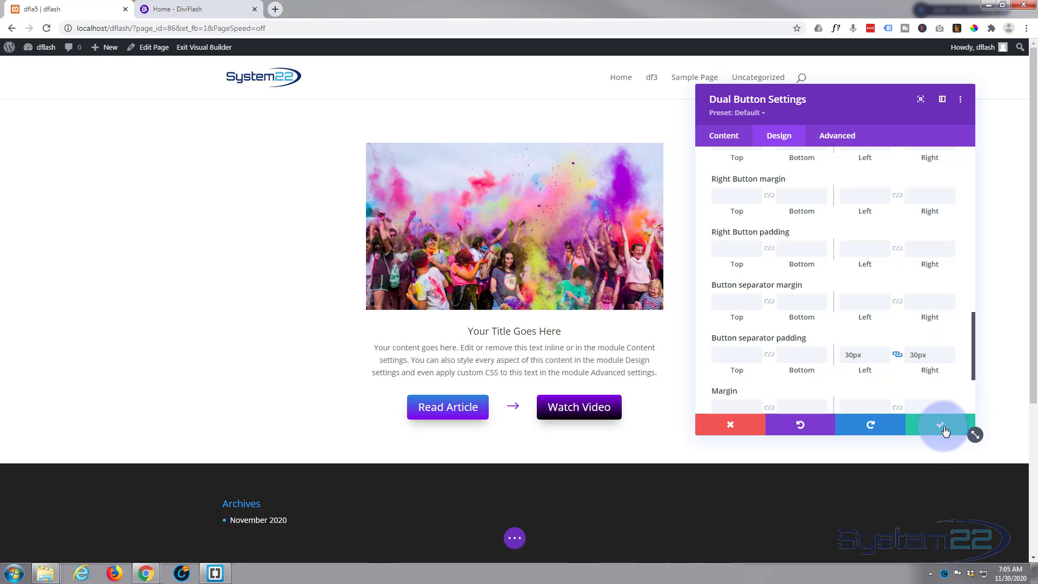
Step: Save the page as a draft and exit the visual builder to the live page
click(514, 539)
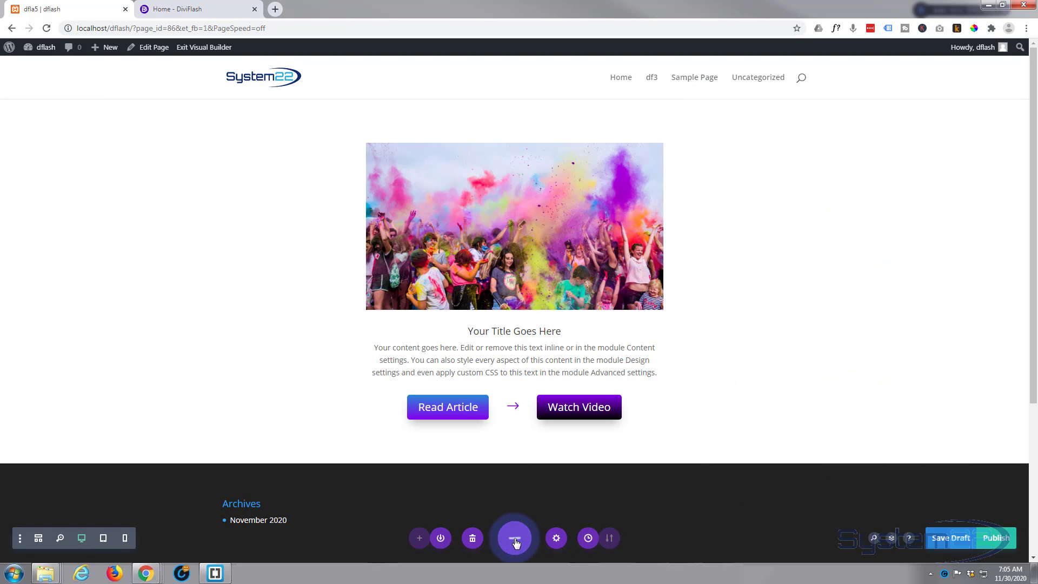
click(947, 538)
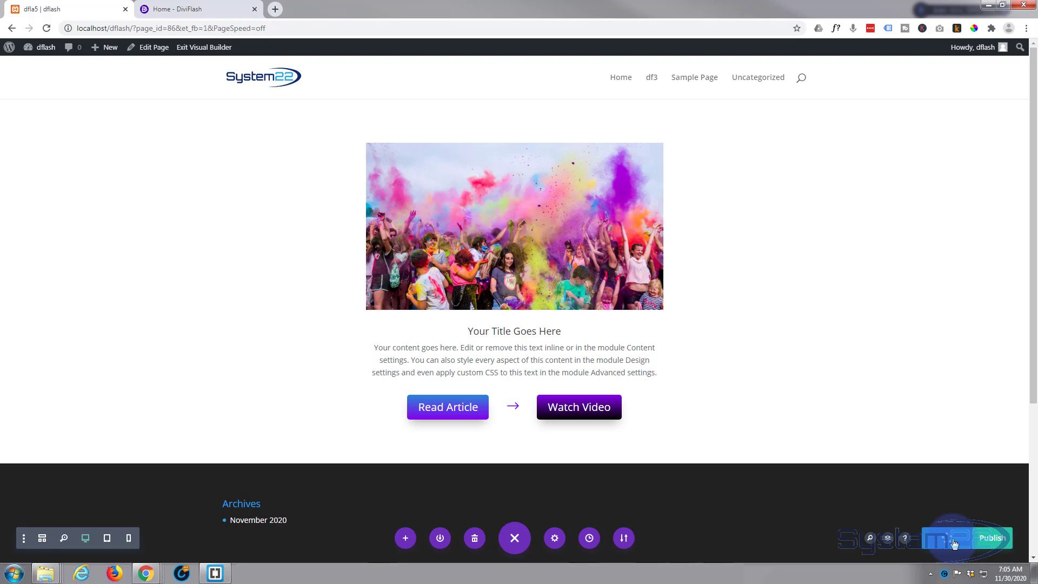
click(205, 47)
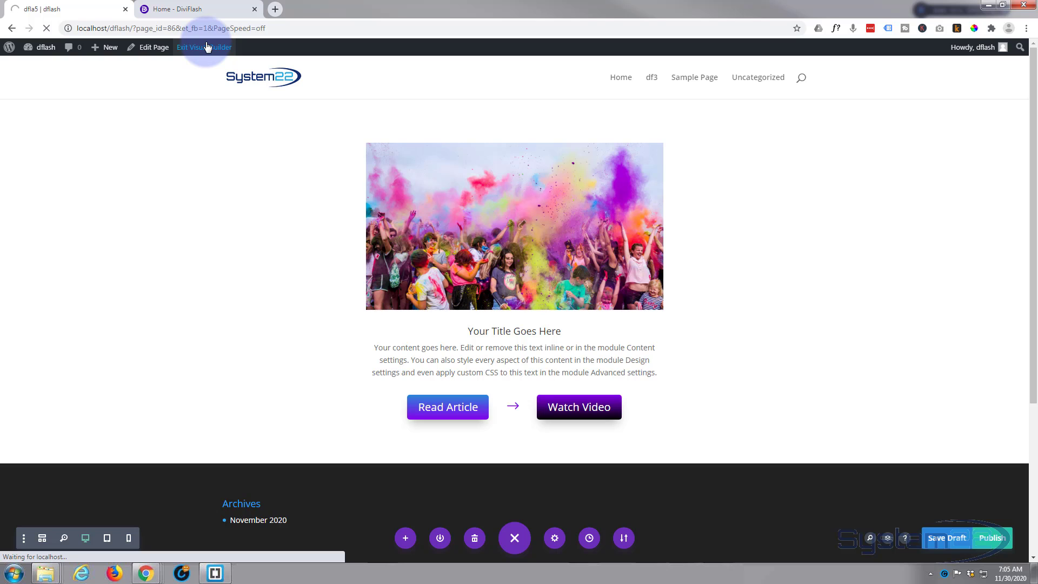